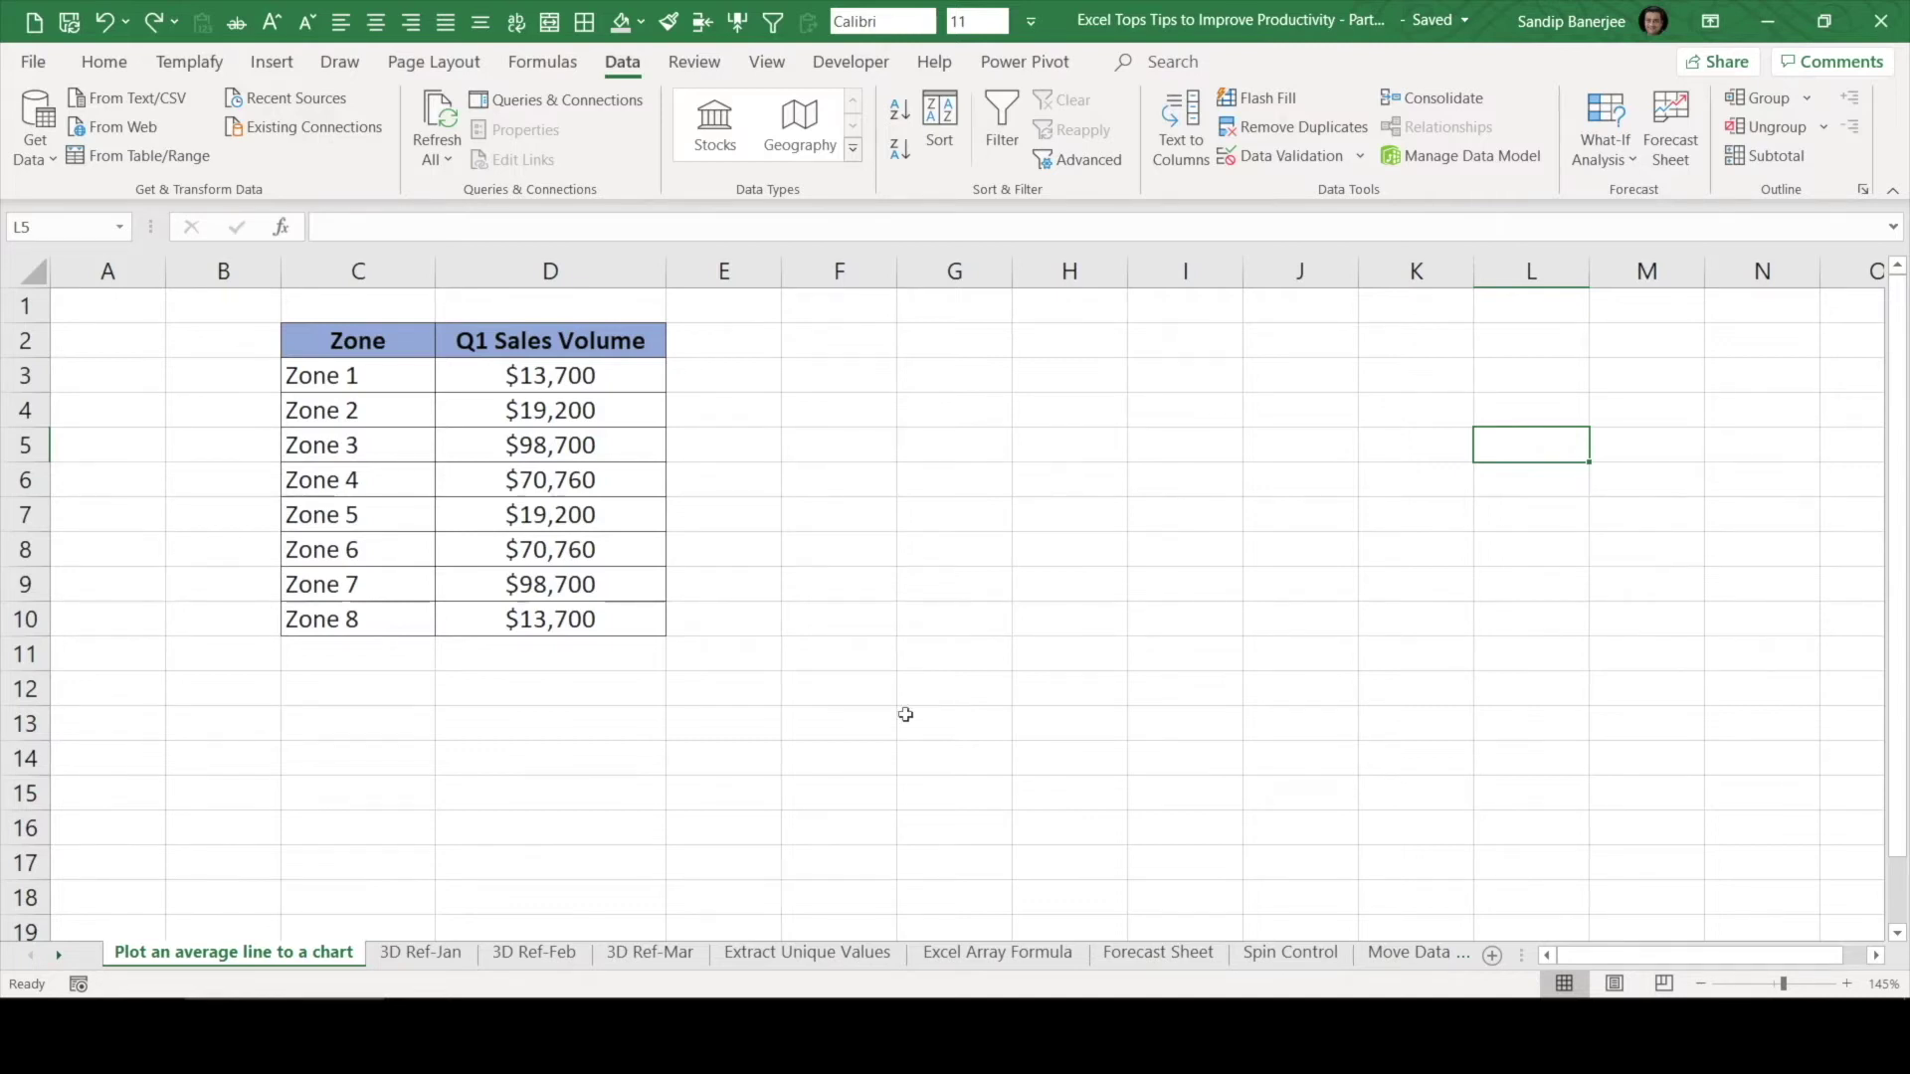
drag(342, 374, 353, 622)
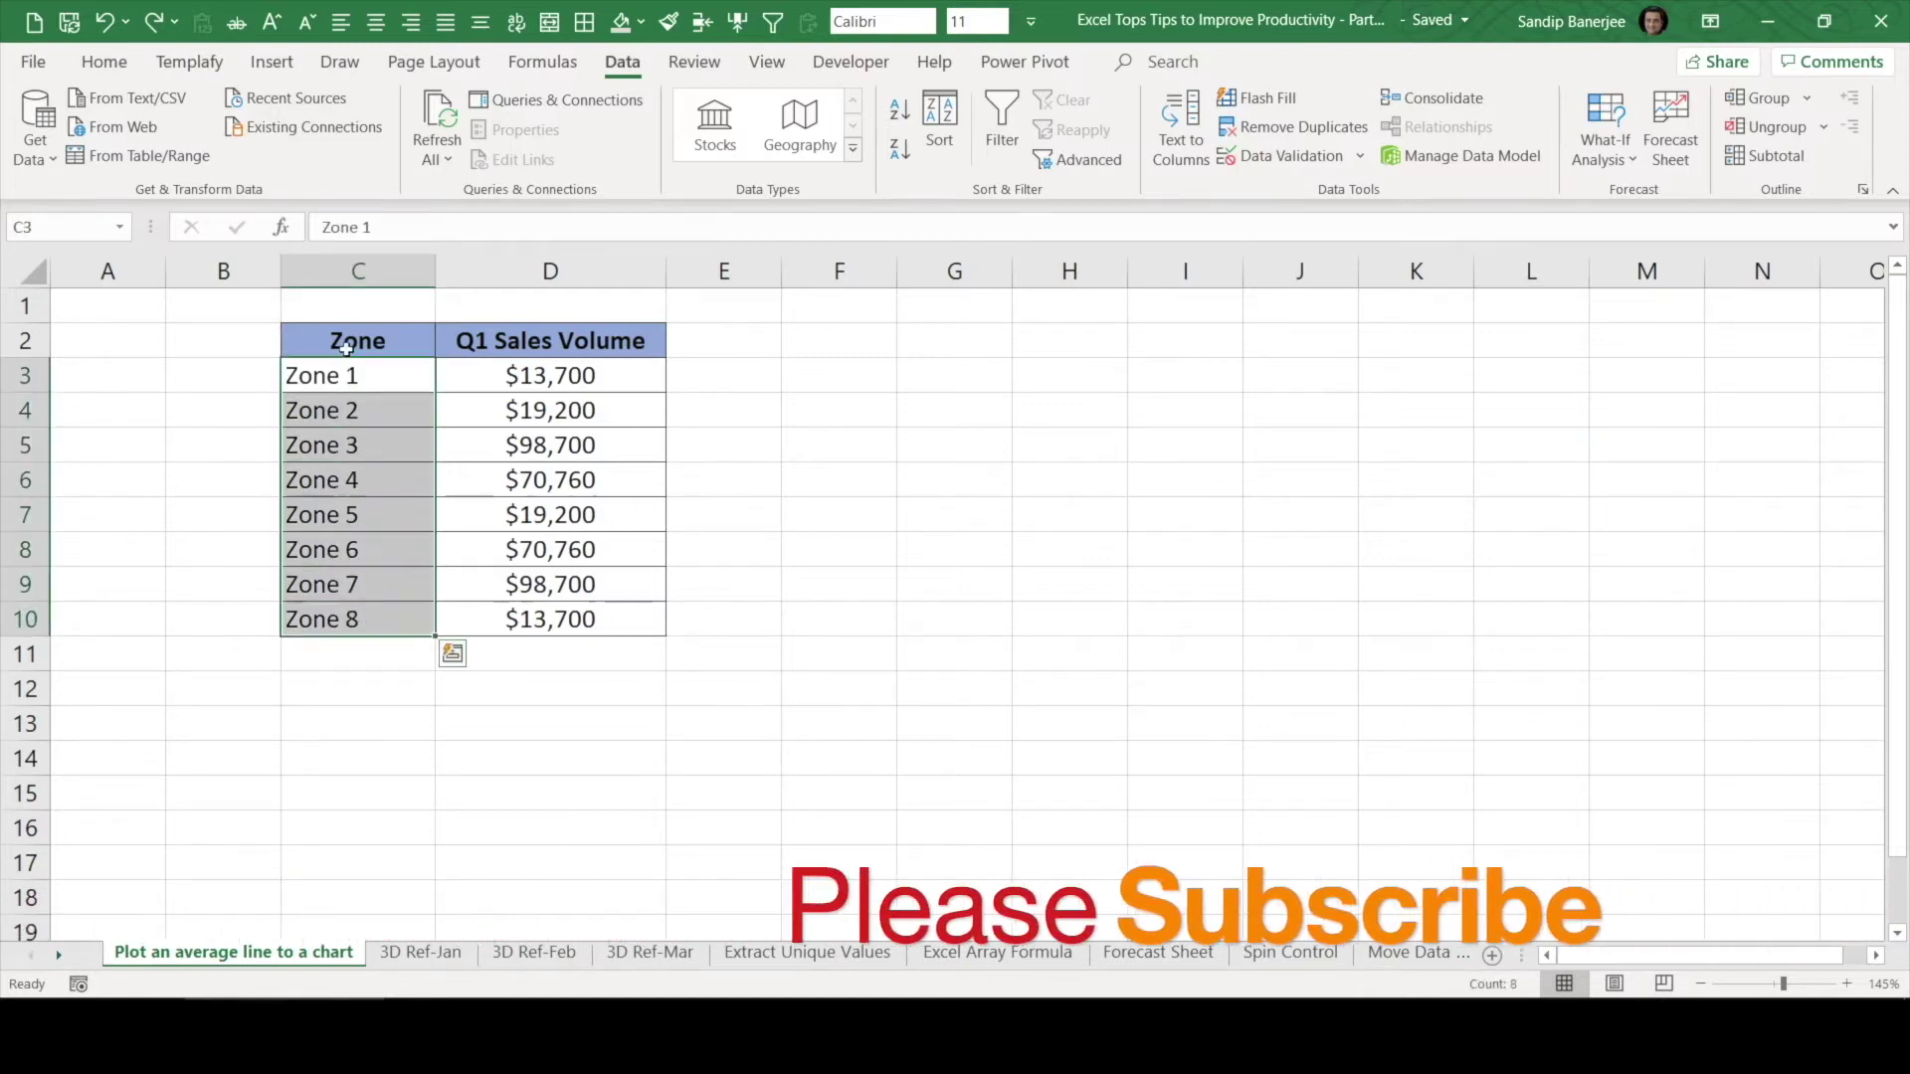
drag(560, 376, 560, 627)
click(723, 793)
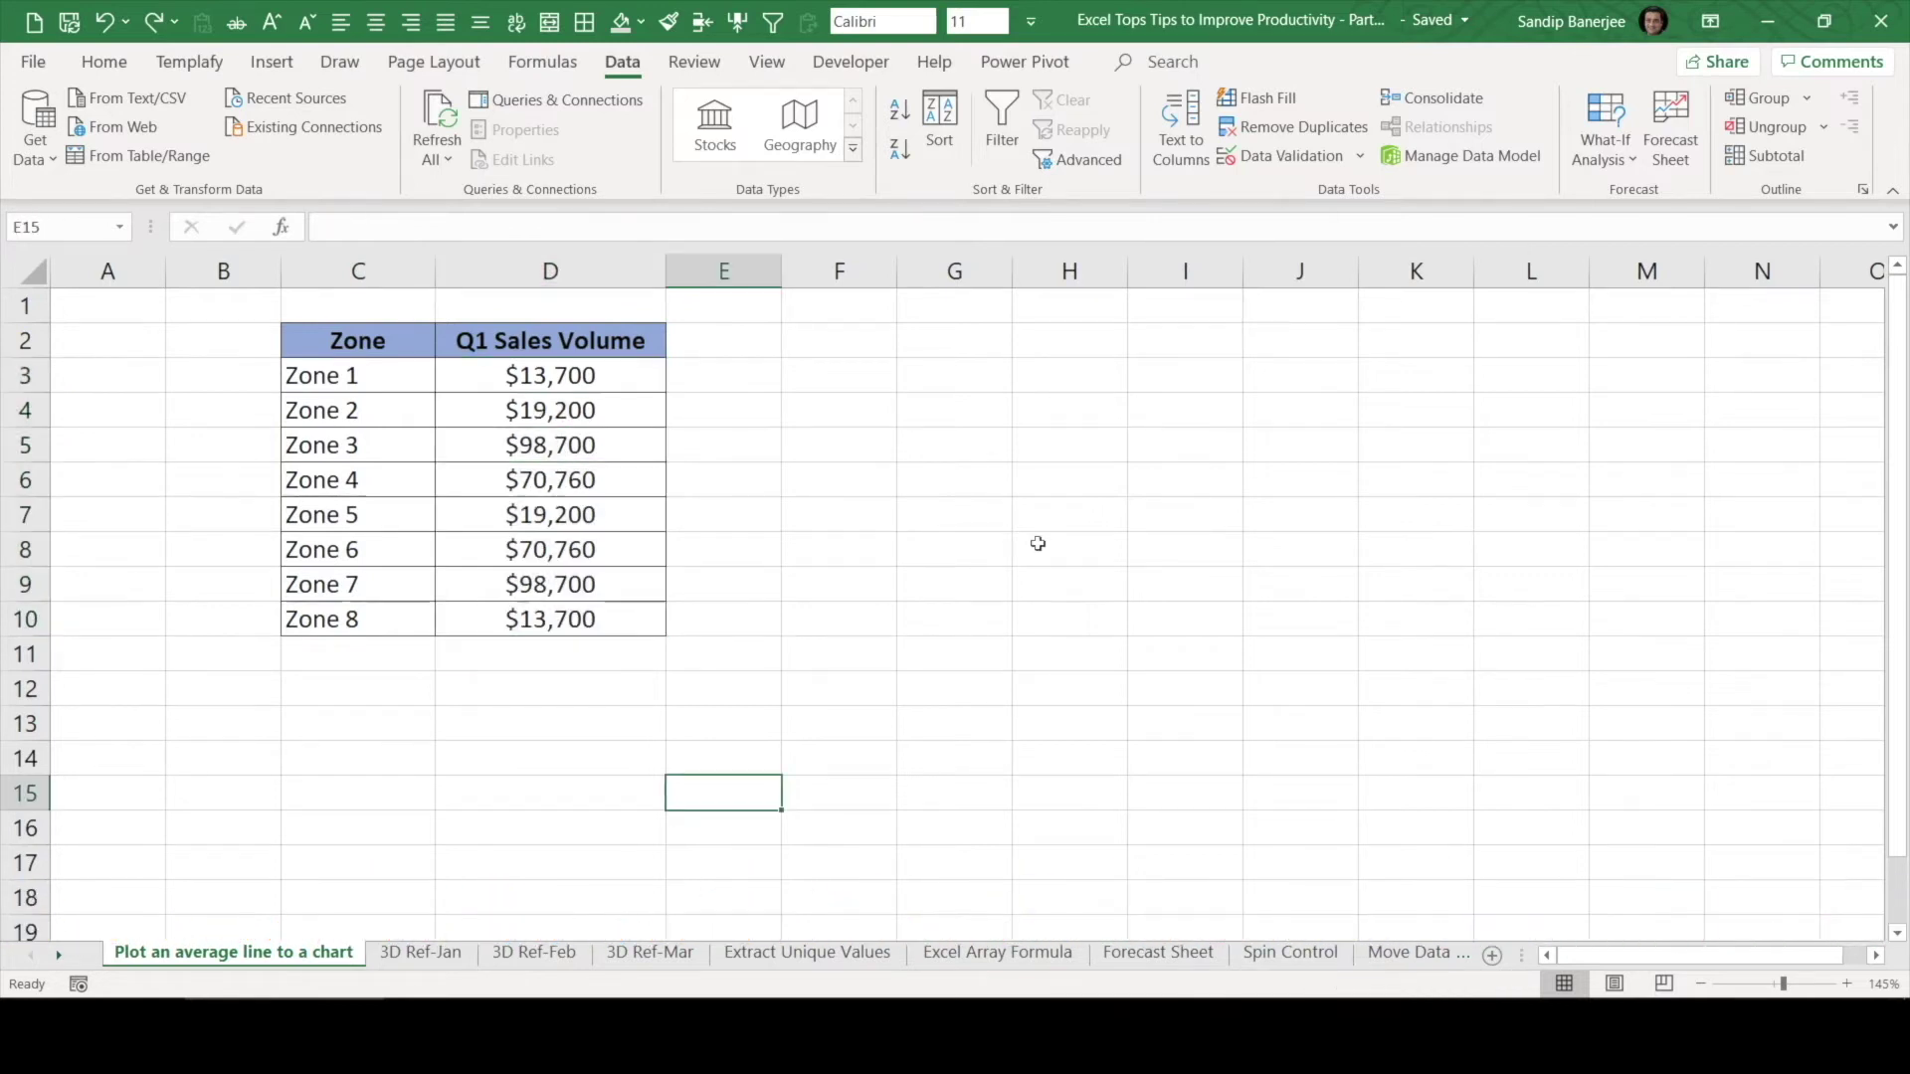
click(818, 487)
Step: Insert a 2-D clustered column chart from C2:D10 and place it beside the table, covering about G2:M13
drag(334, 334, 651, 621)
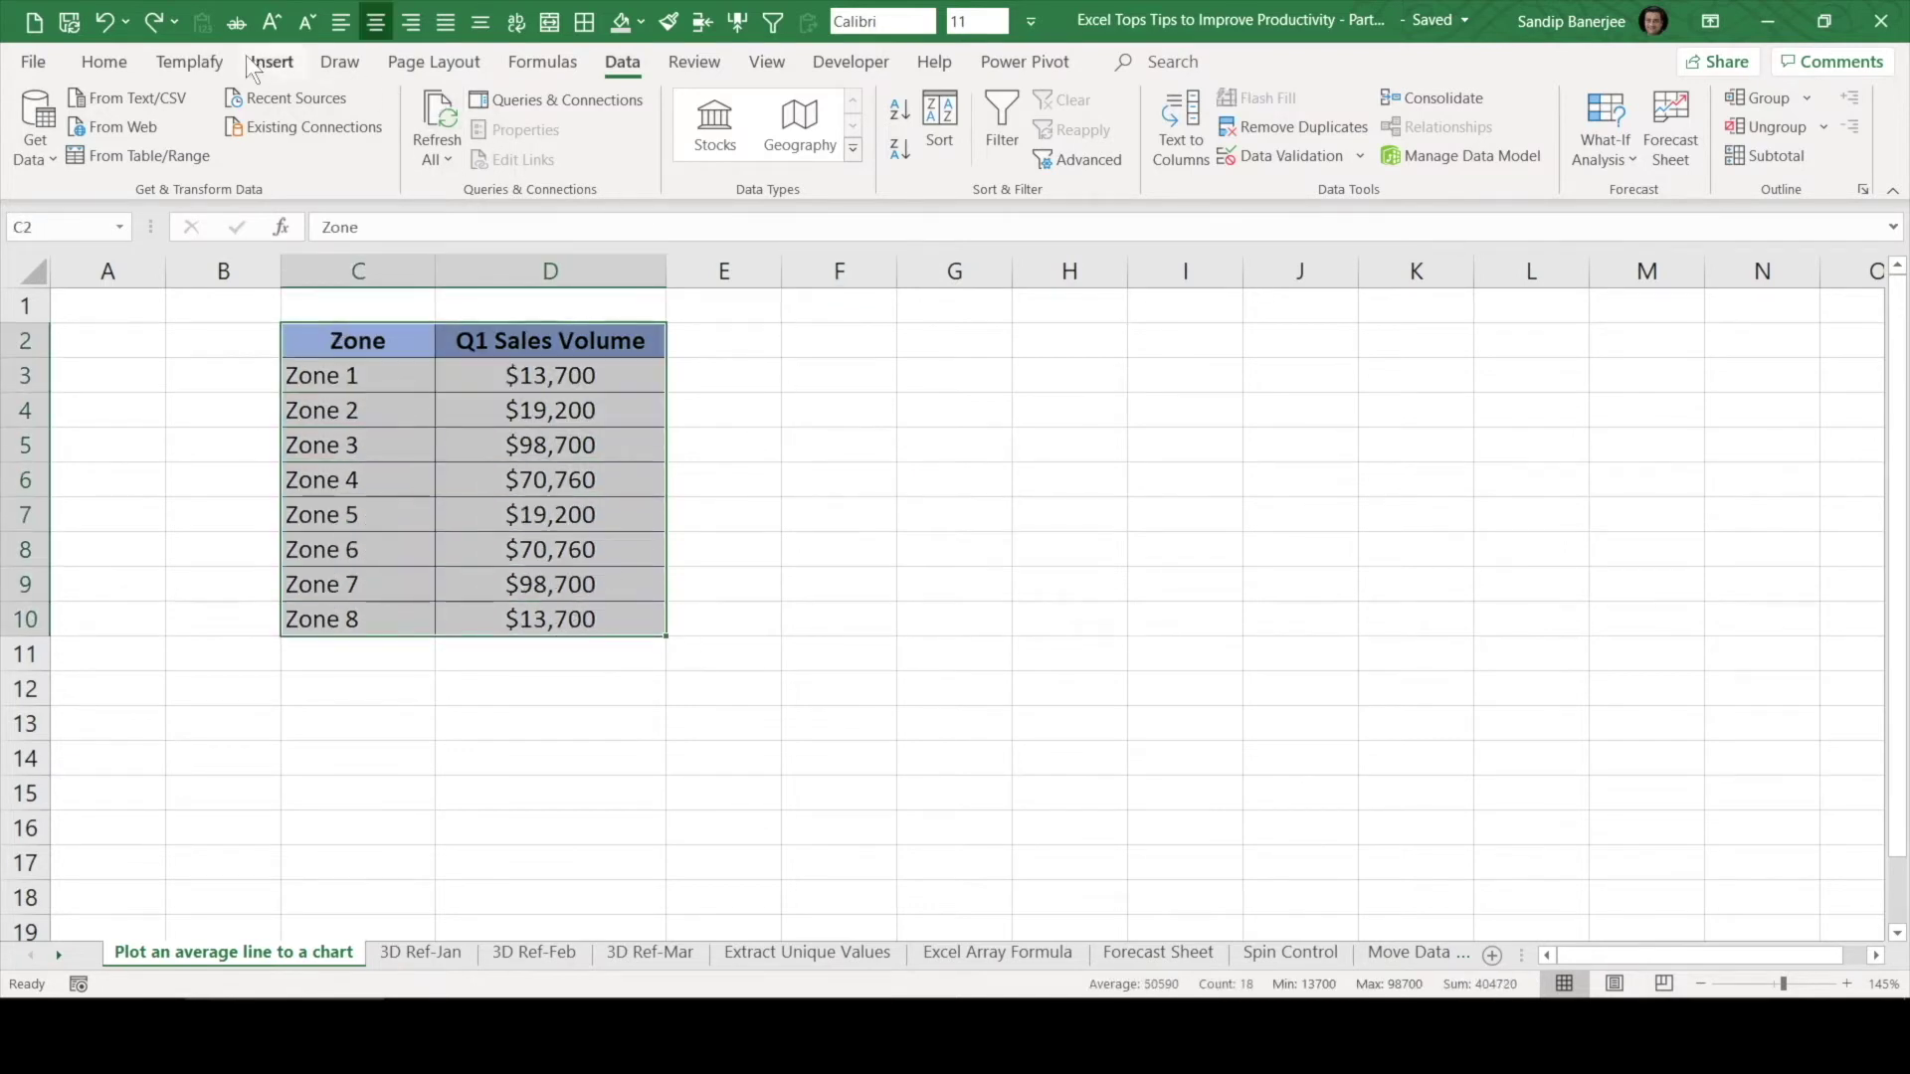
click(274, 61)
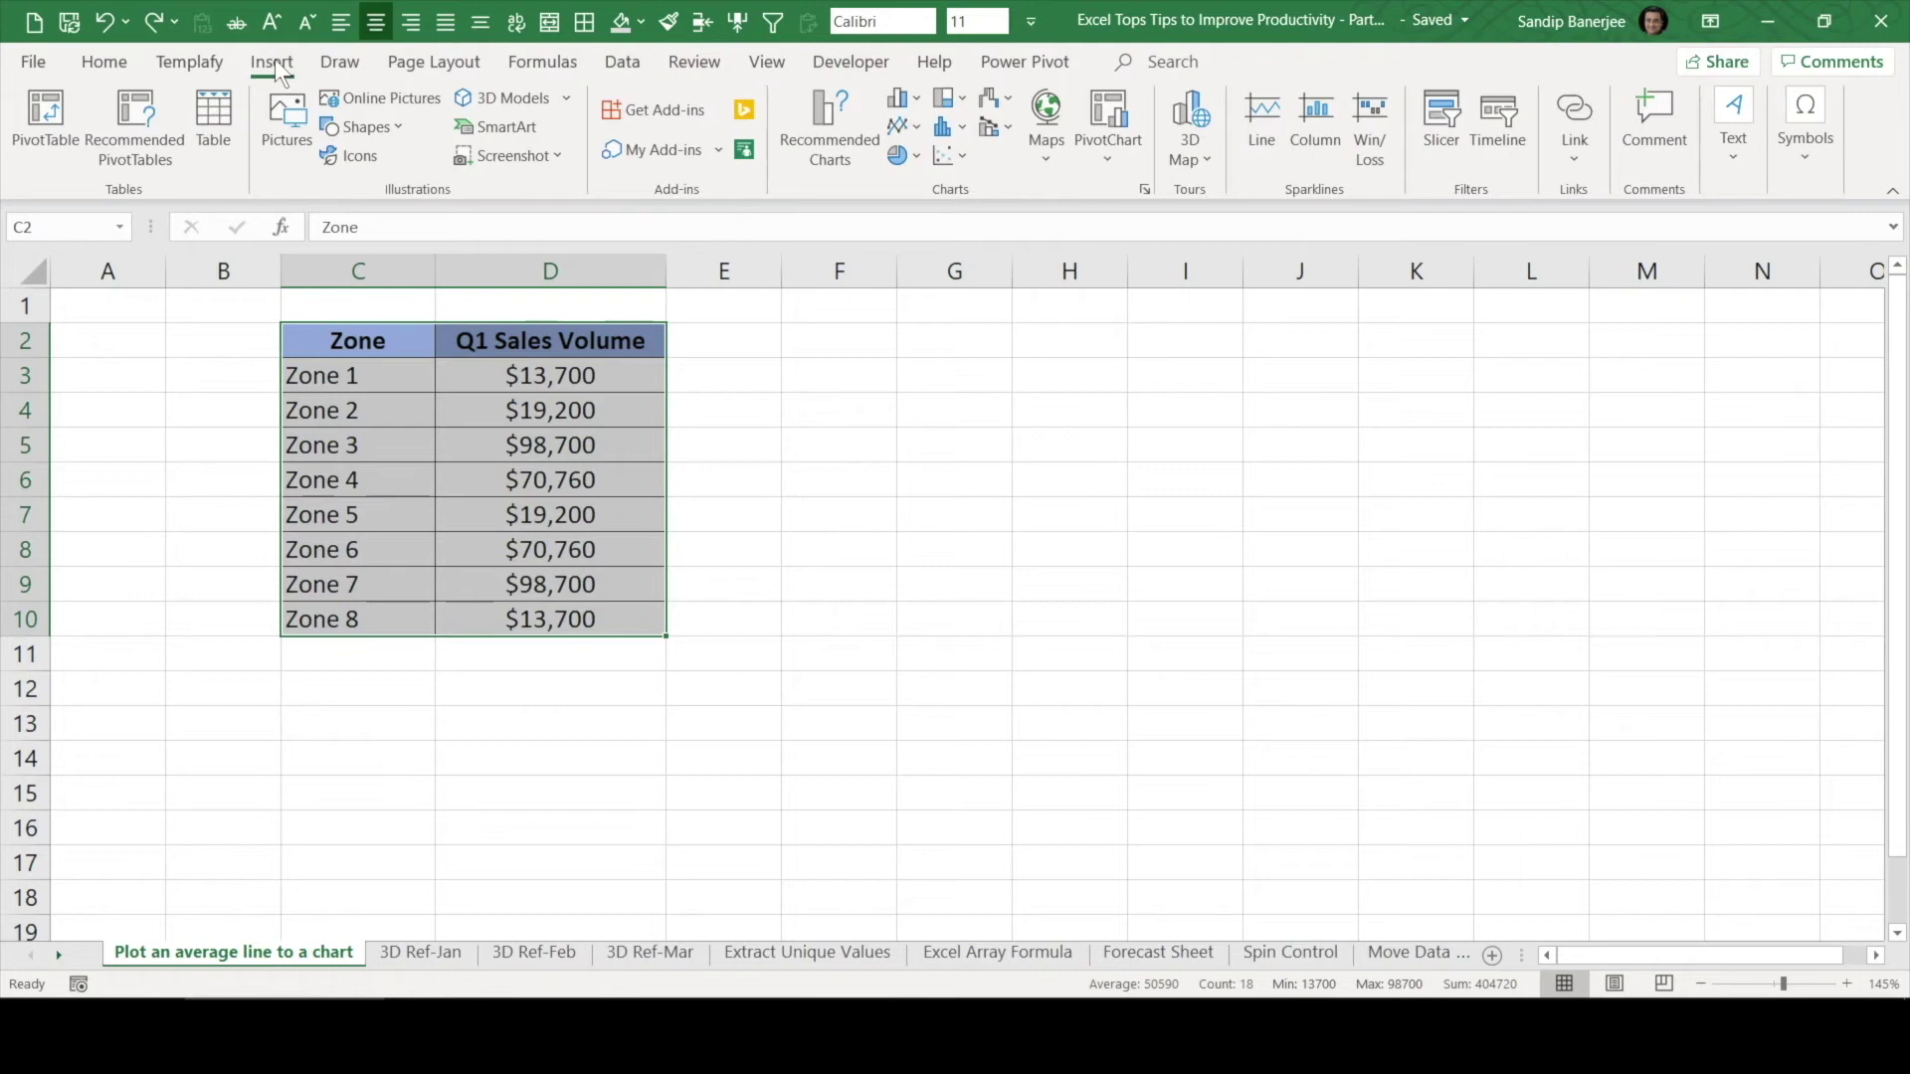
click(911, 100)
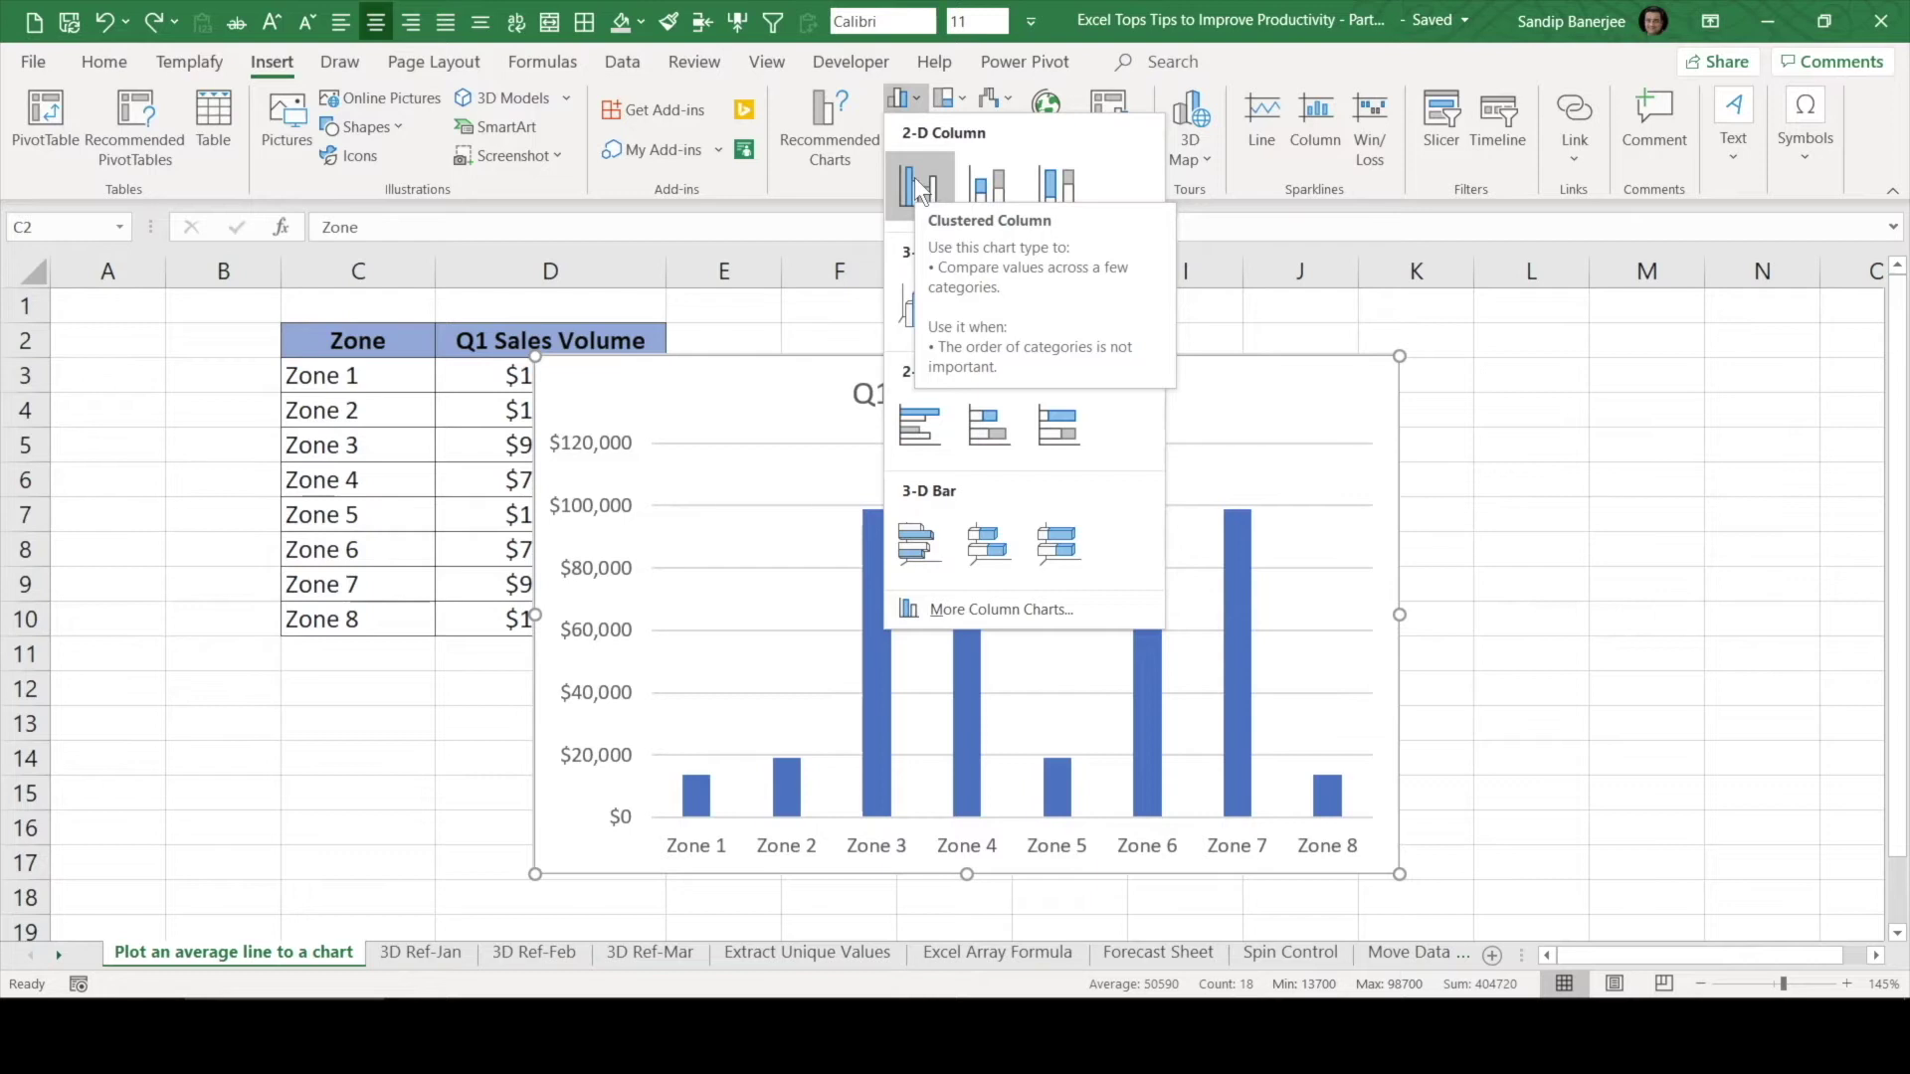
click(917, 184)
drag(687, 388, 1064, 358)
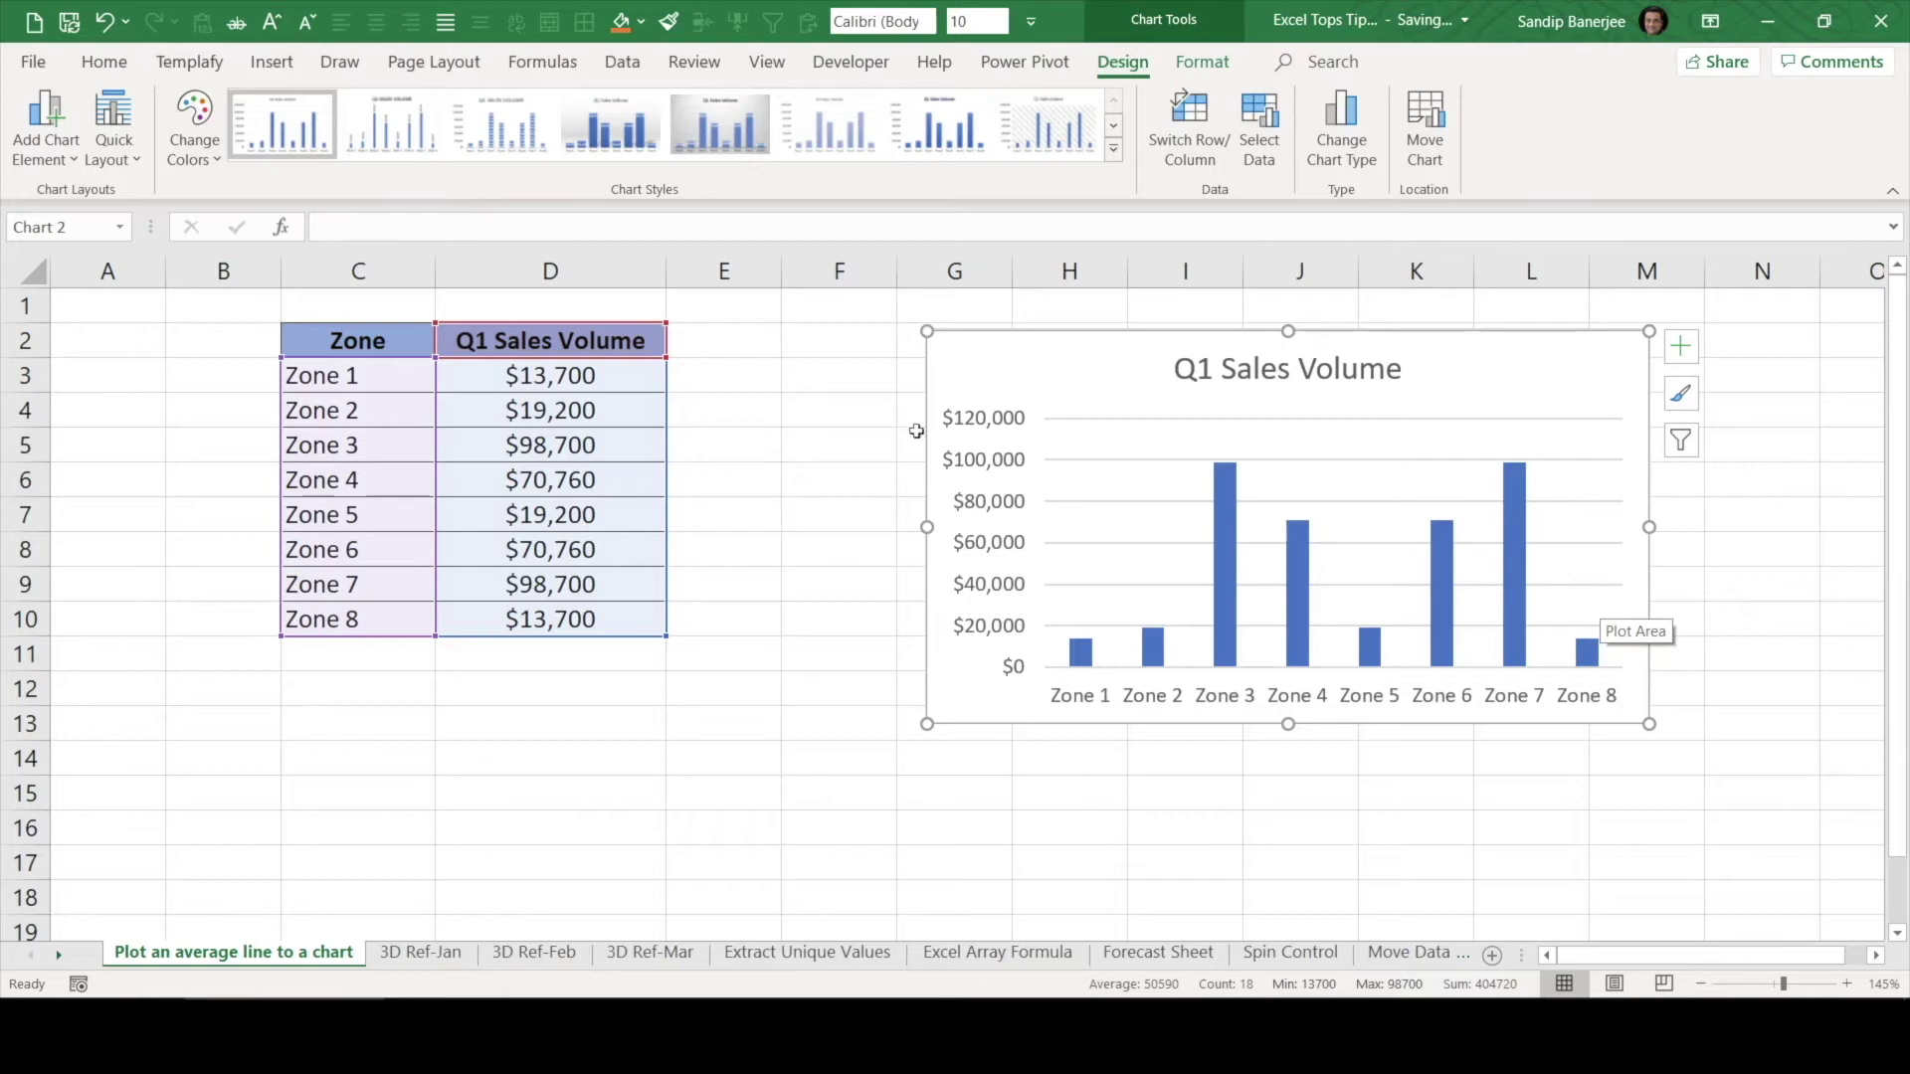
Step: Add the header "Average" in cell E2, next to the Q1 Sales Volume column
click(738, 343)
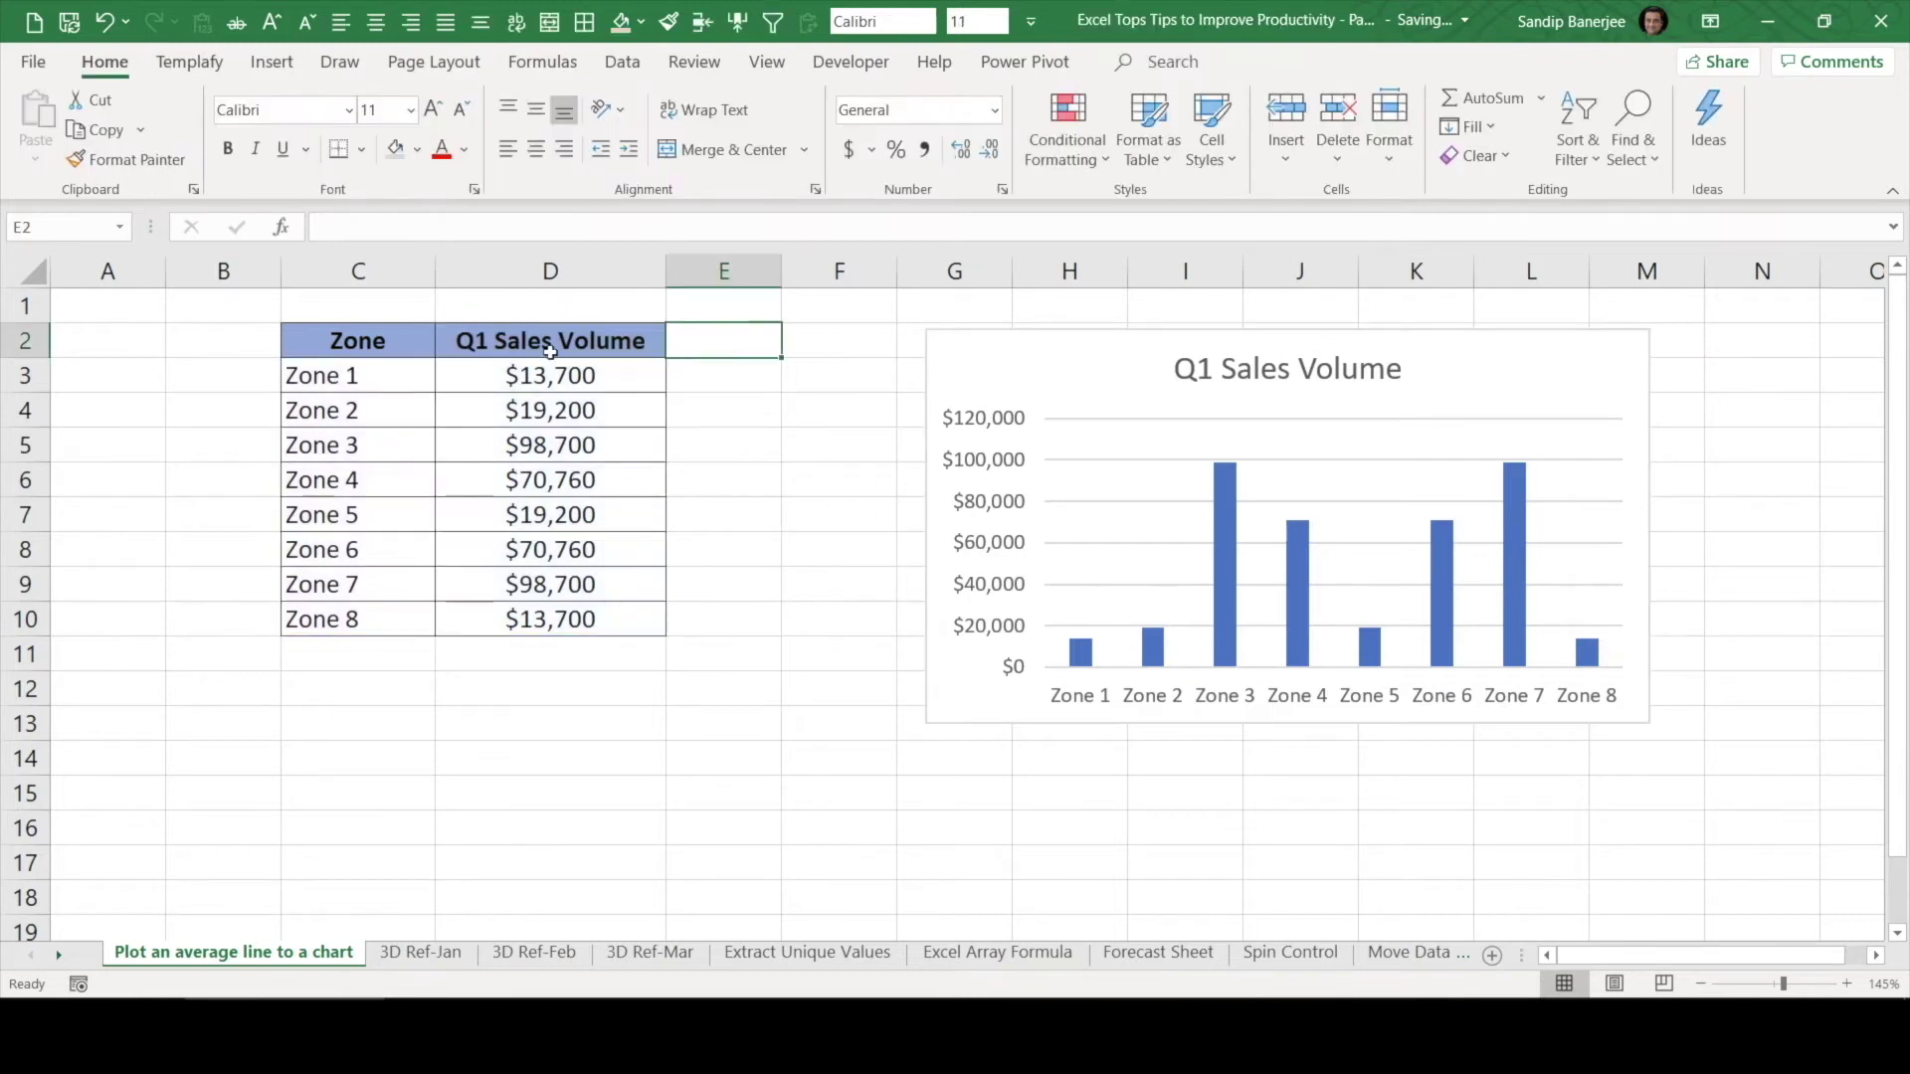
text(Average)
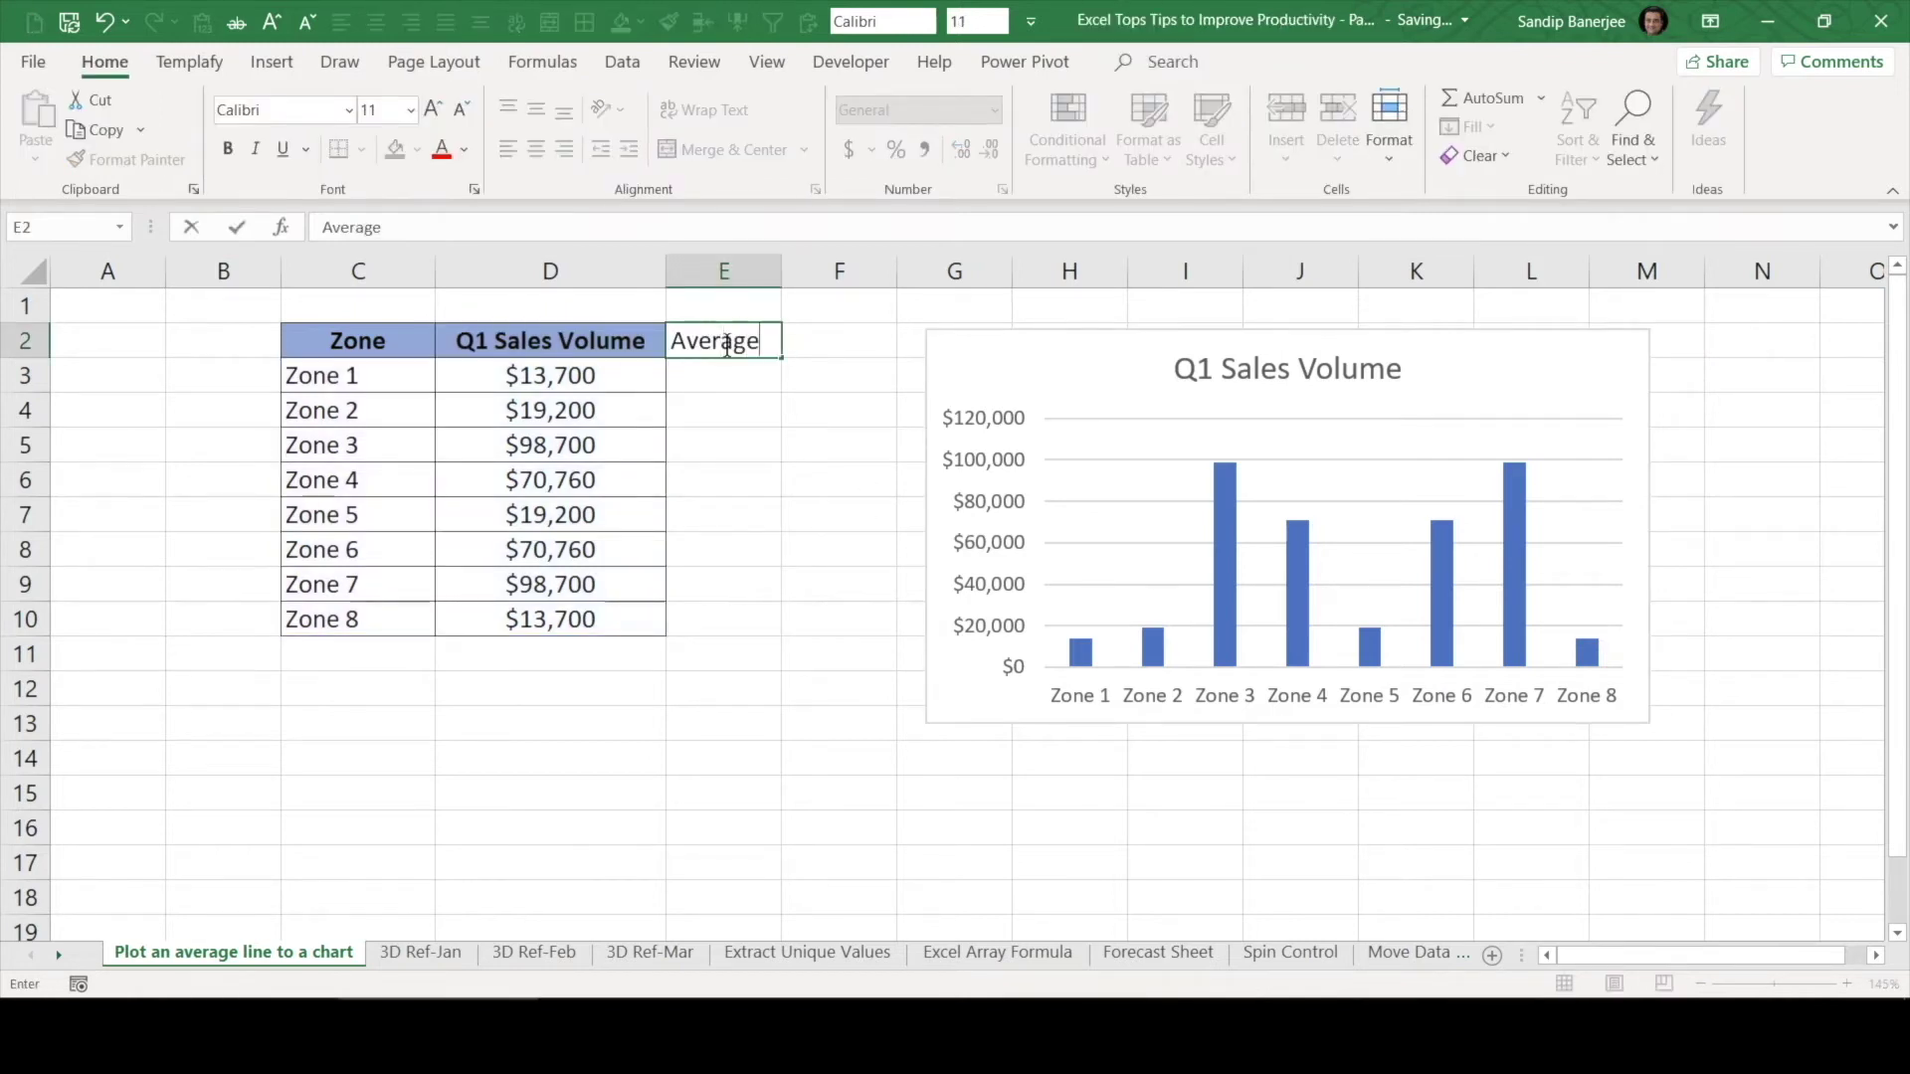
key(Return)
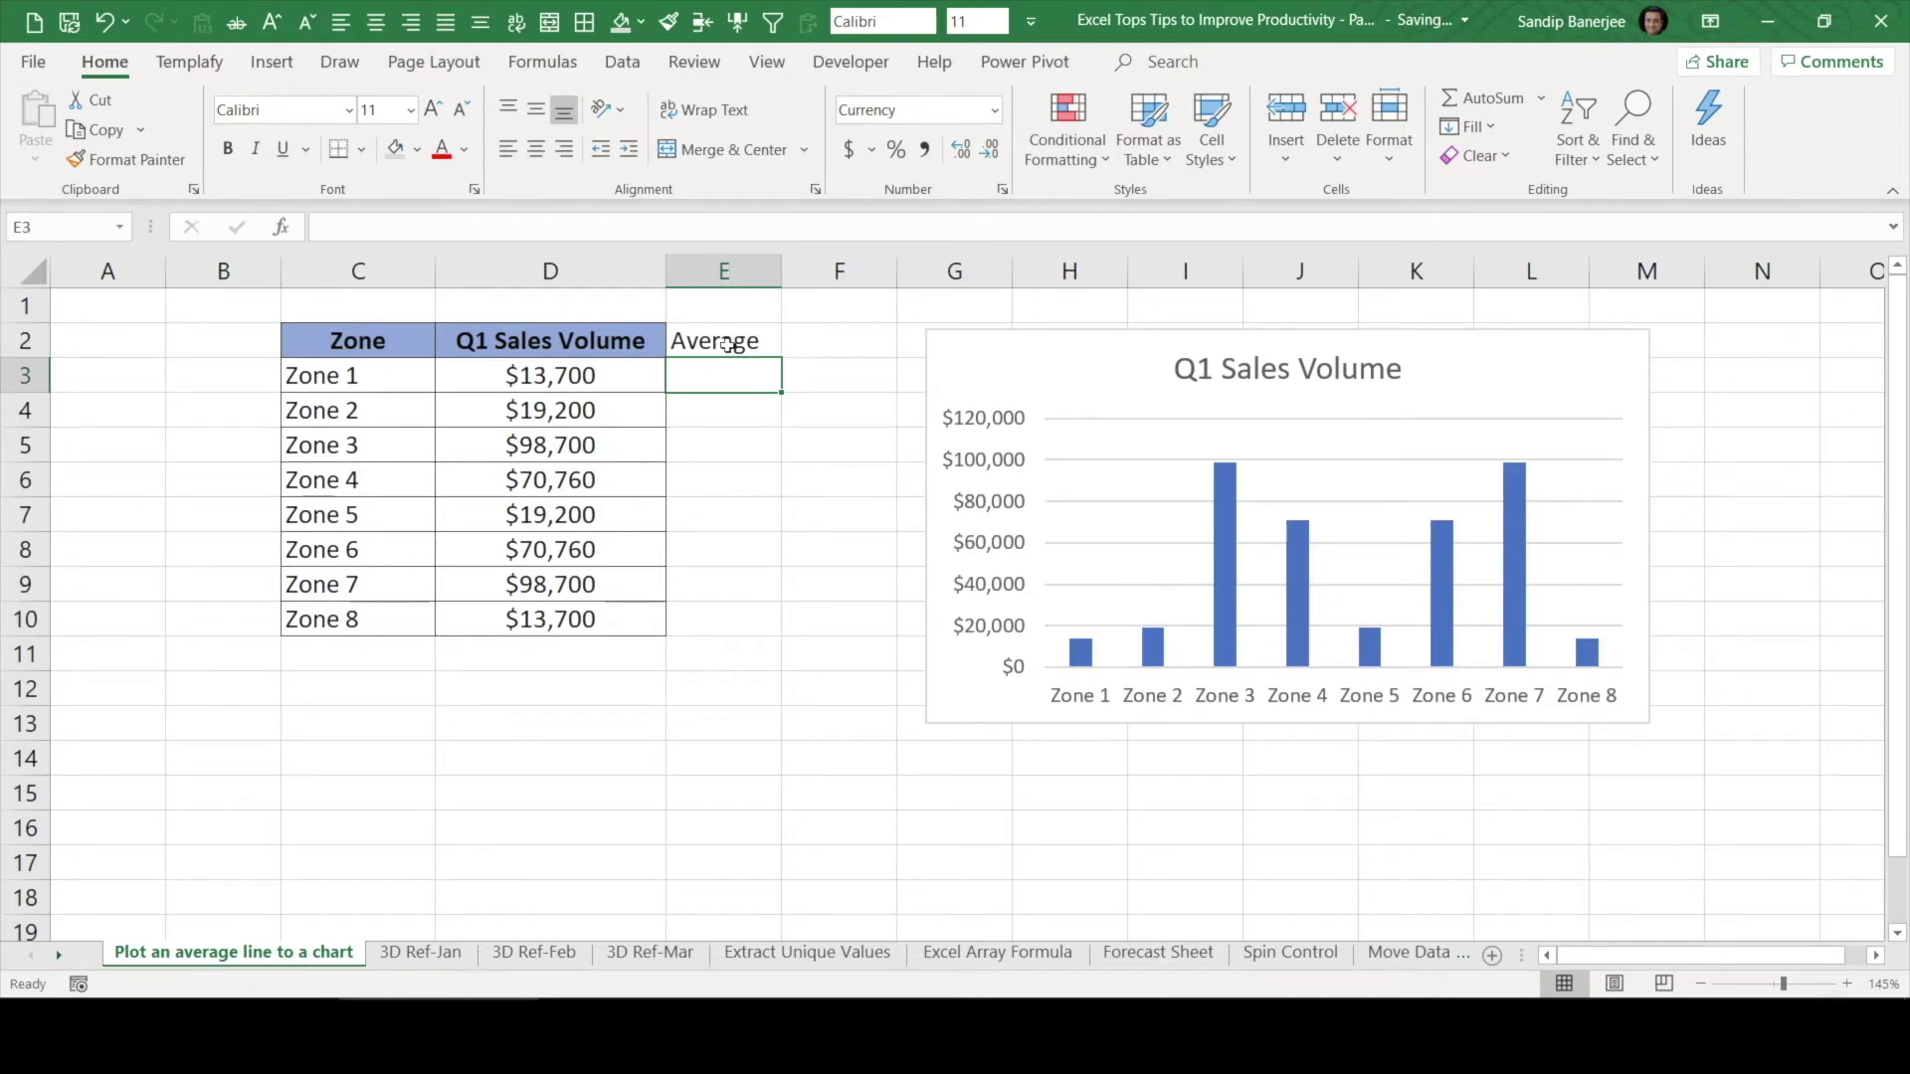
Step: Enter the formula =AVERAGE($D$3:$D$10) in cell E3, with the sales range as an absolute reference
text(=average)
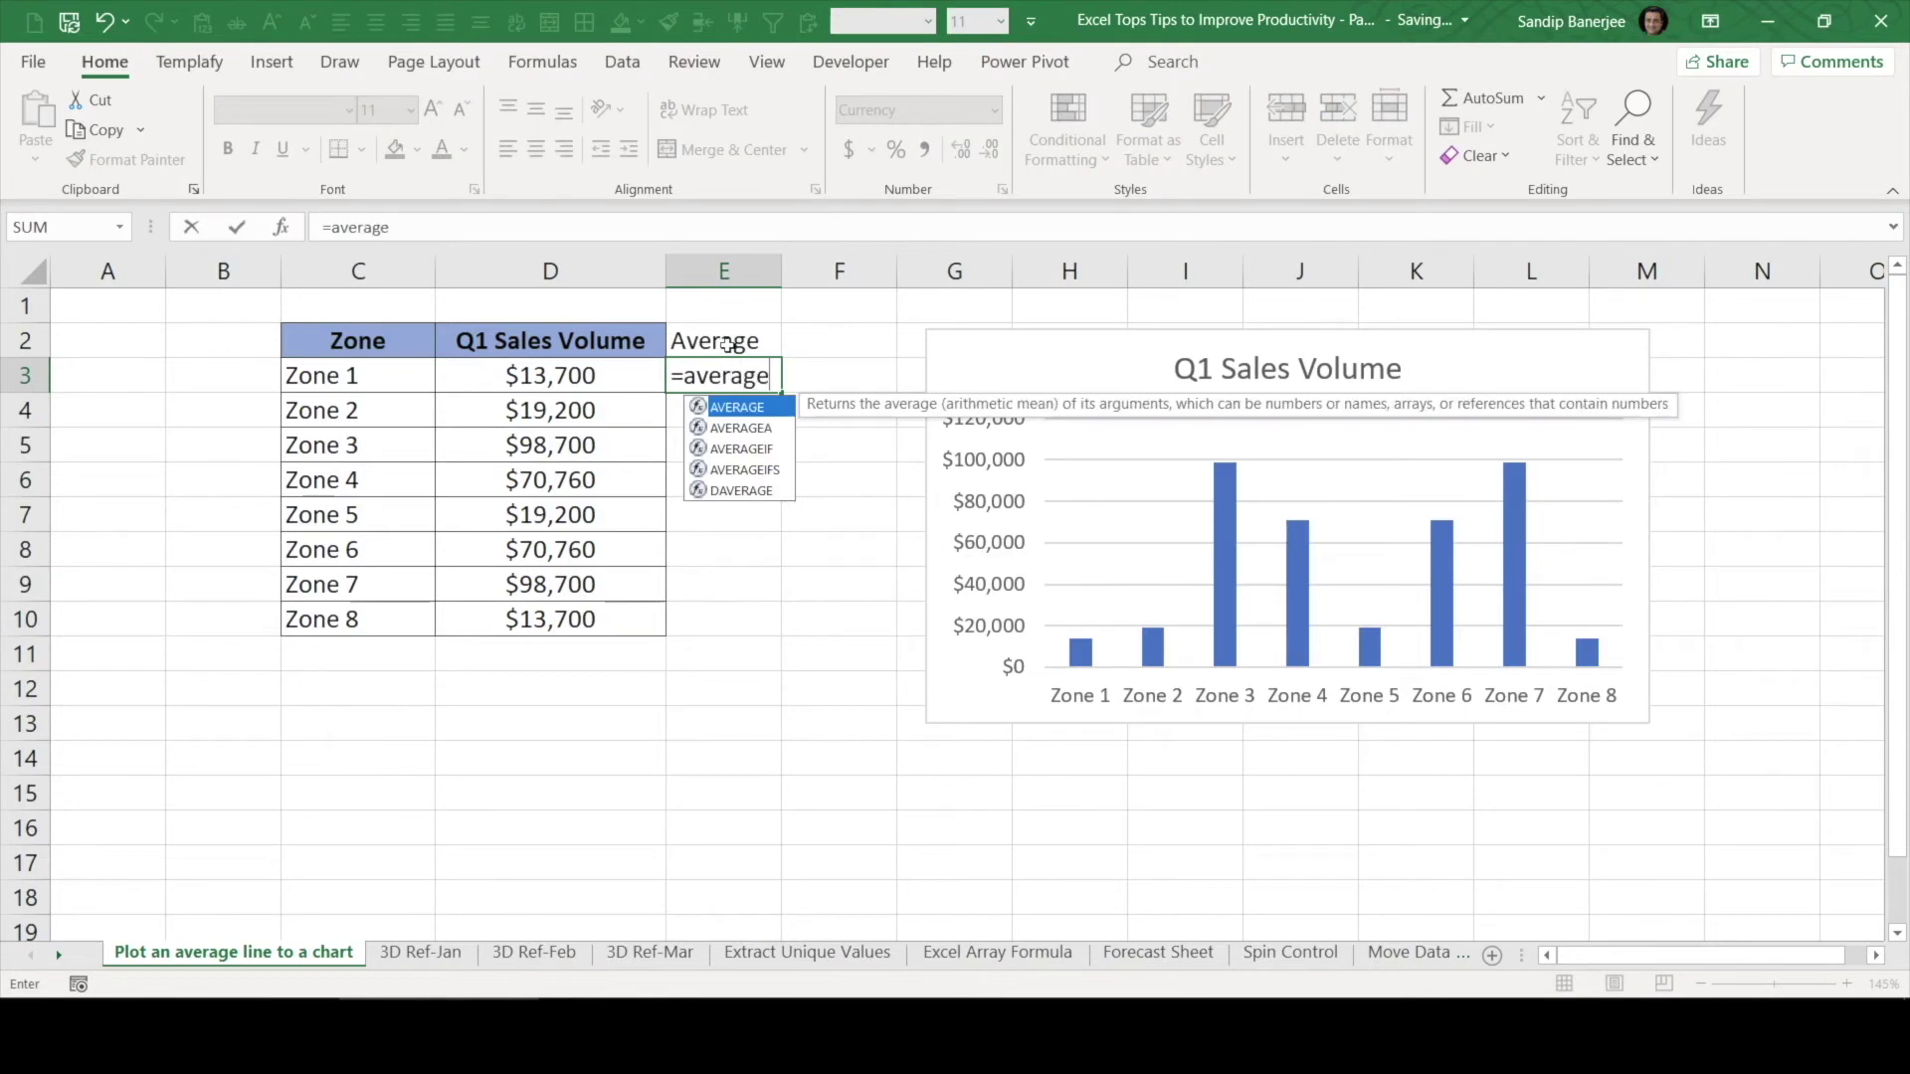
text(()
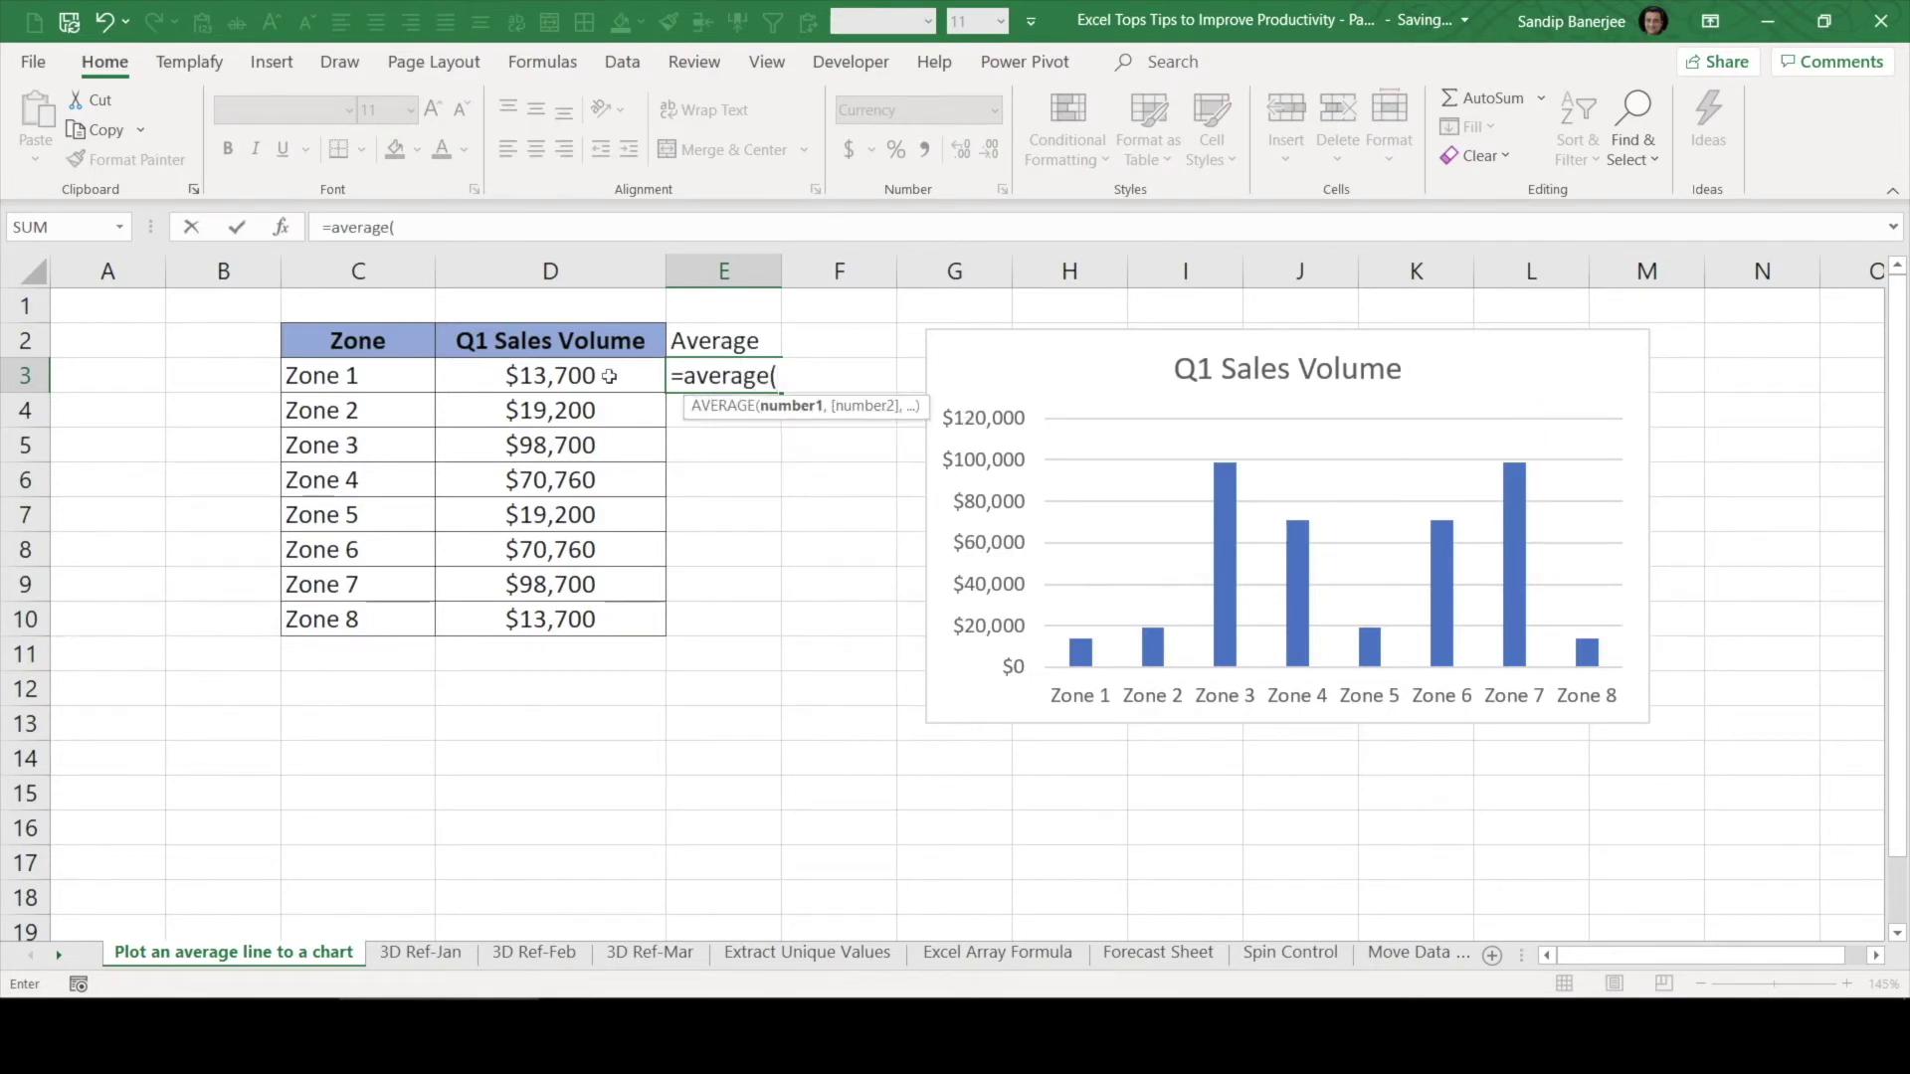
drag(557, 374, 560, 618)
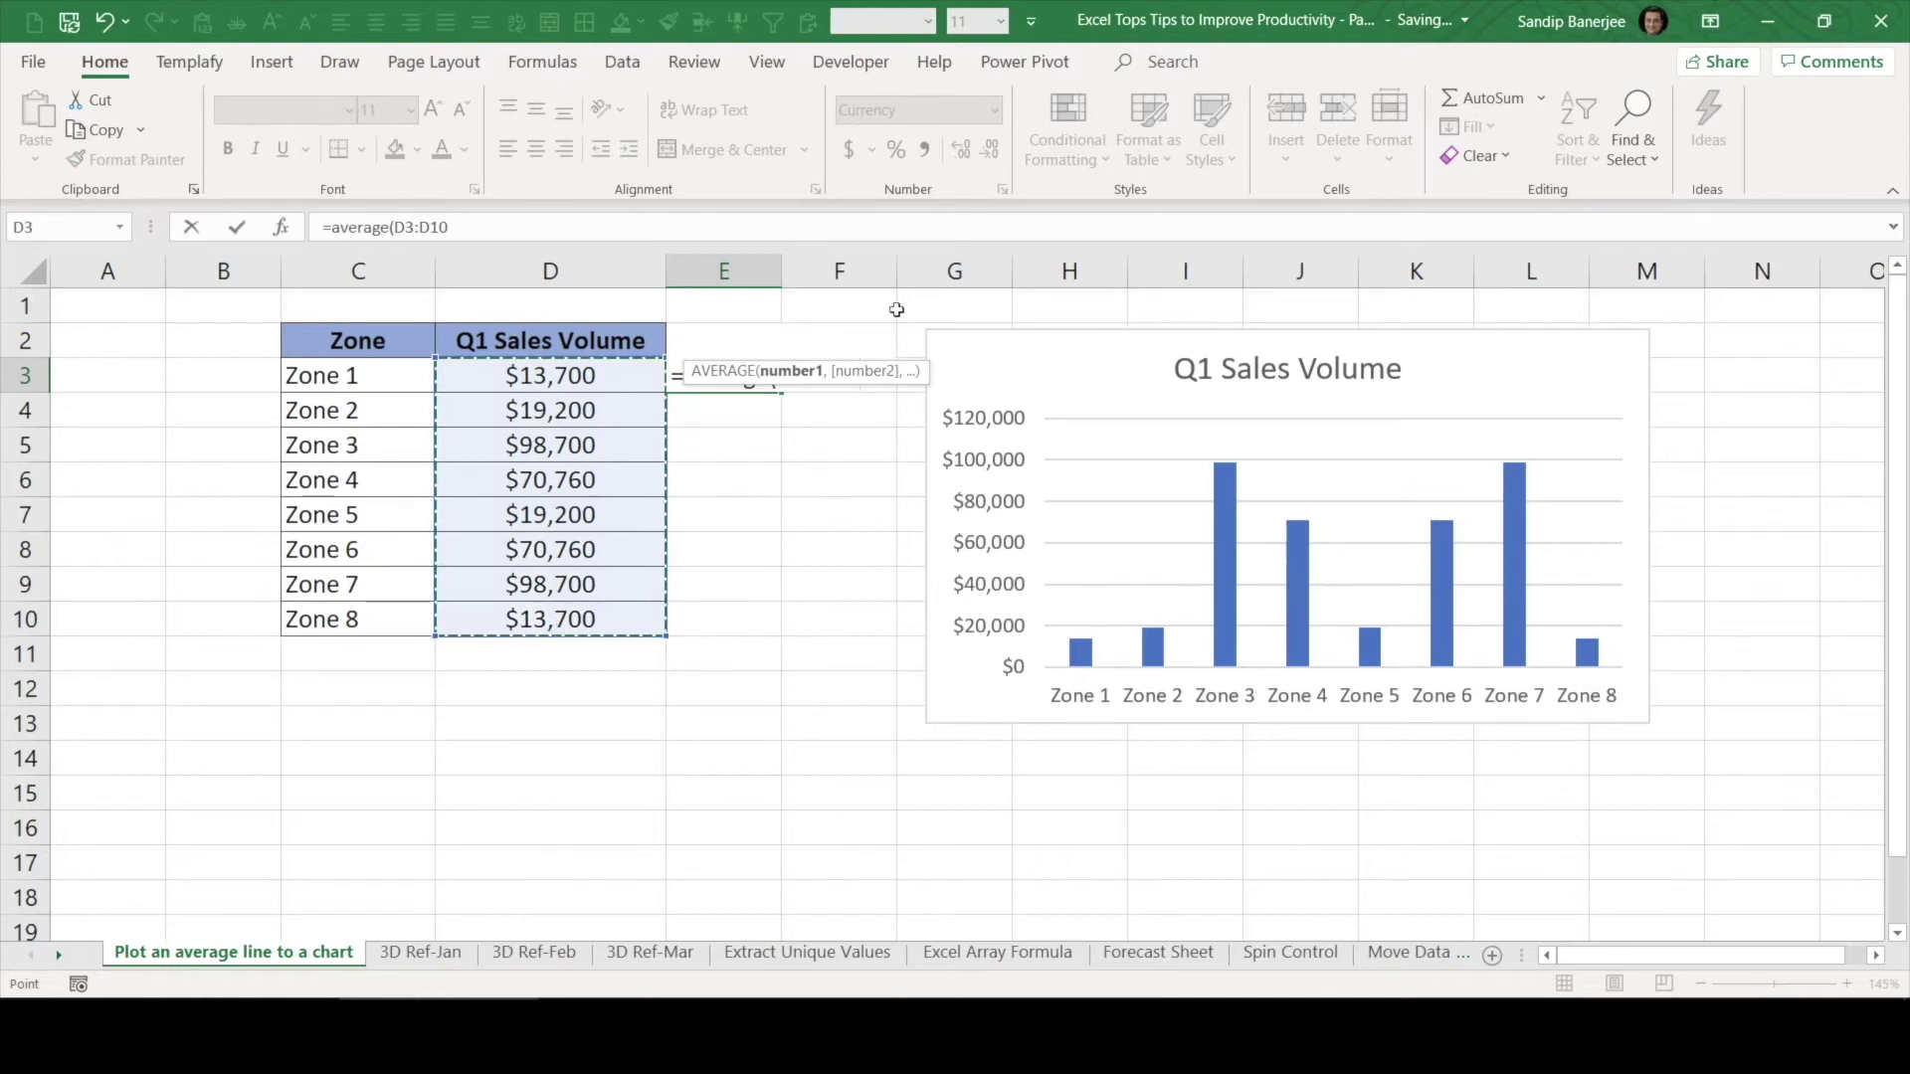
text())
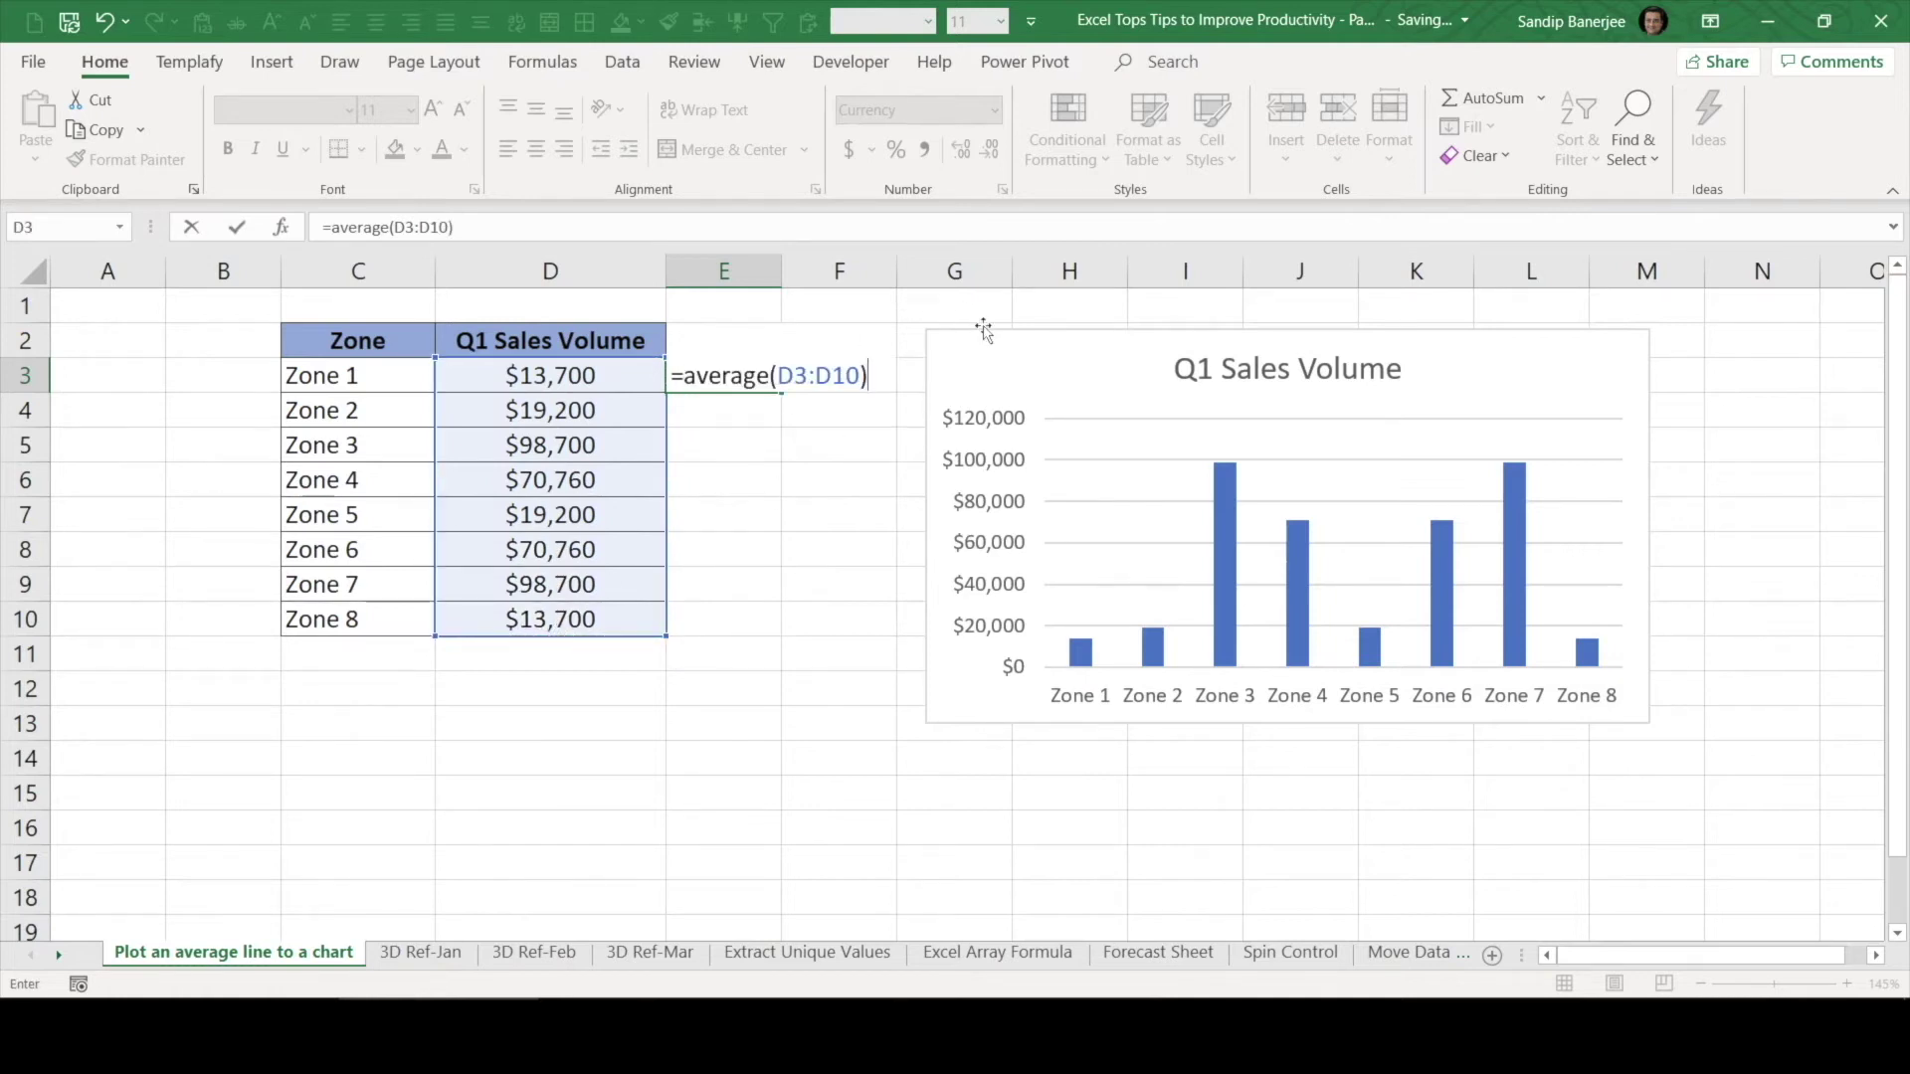
drag(777, 376, 861, 383)
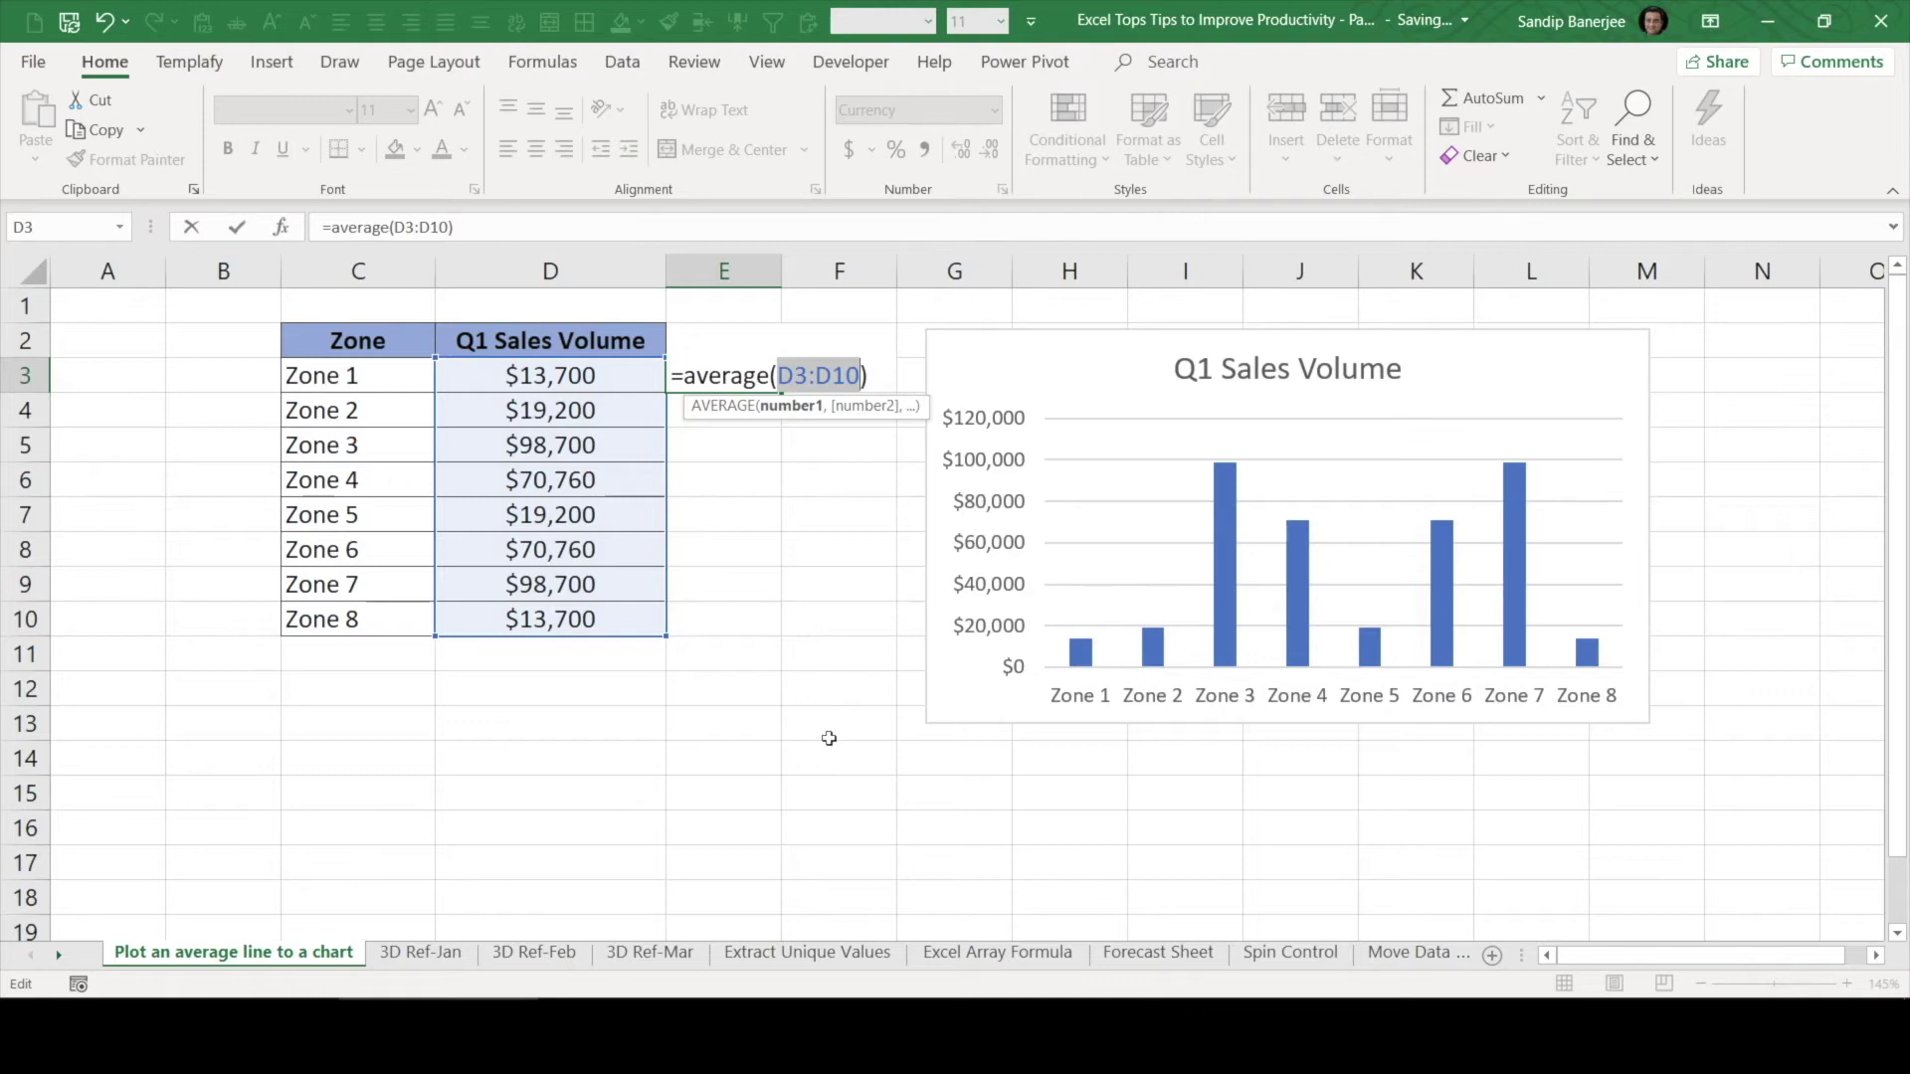
key(F4)
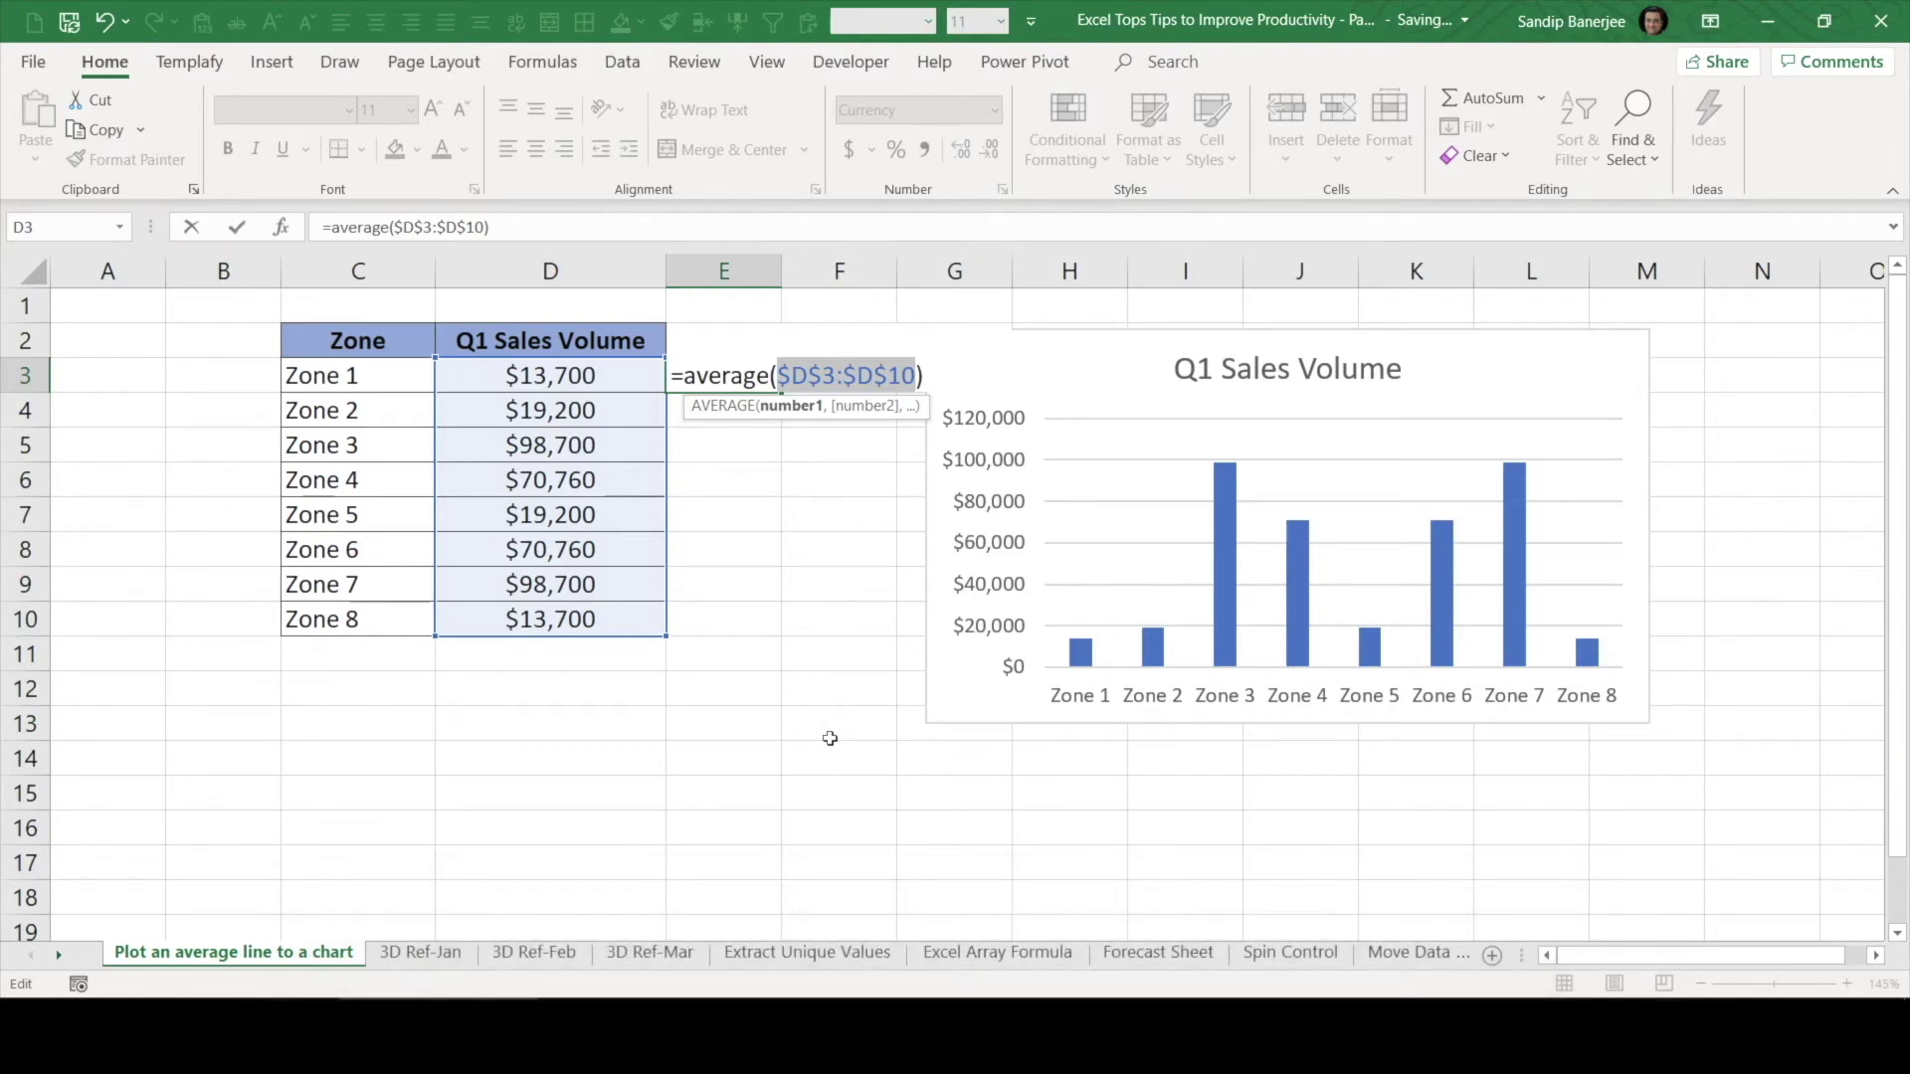
key(Return)
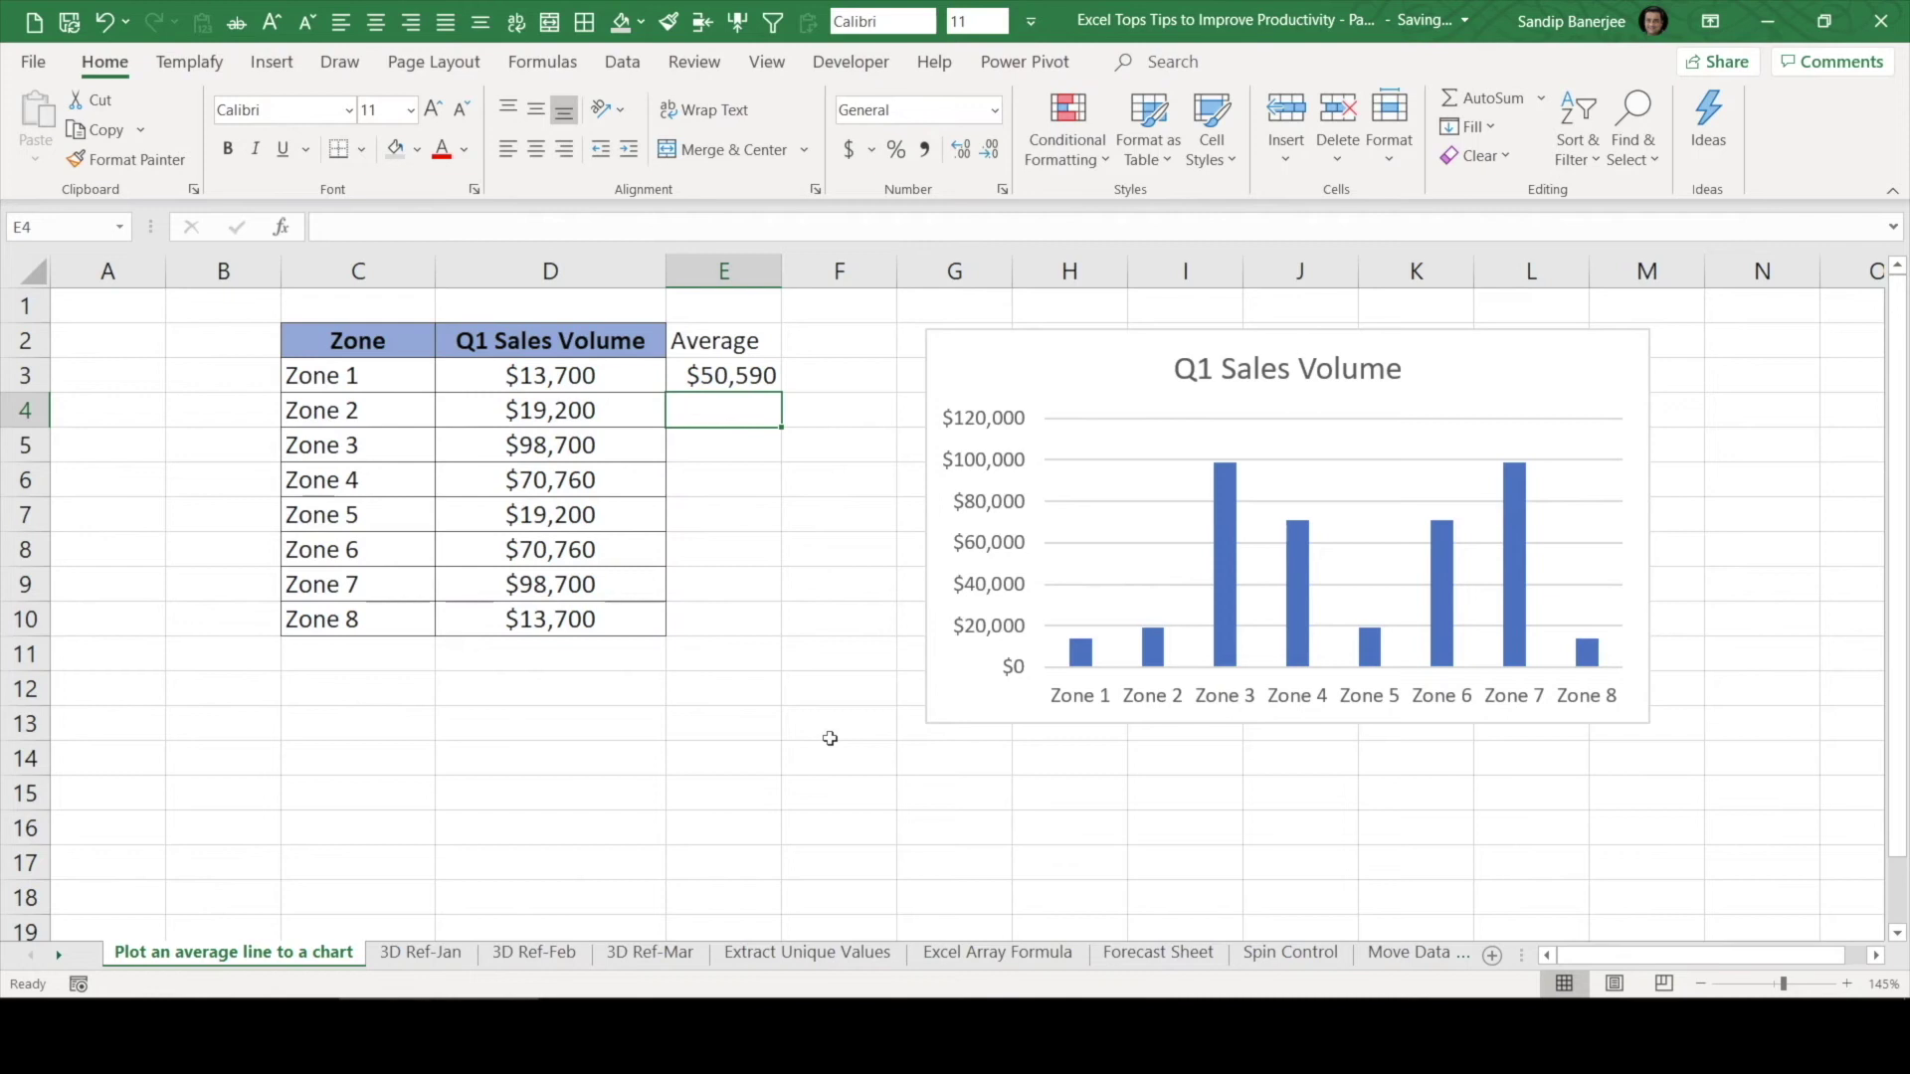
Step: Fill the average formula from E3 down through E10 for all eight zones
click(748, 376)
drag(782, 393, 756, 642)
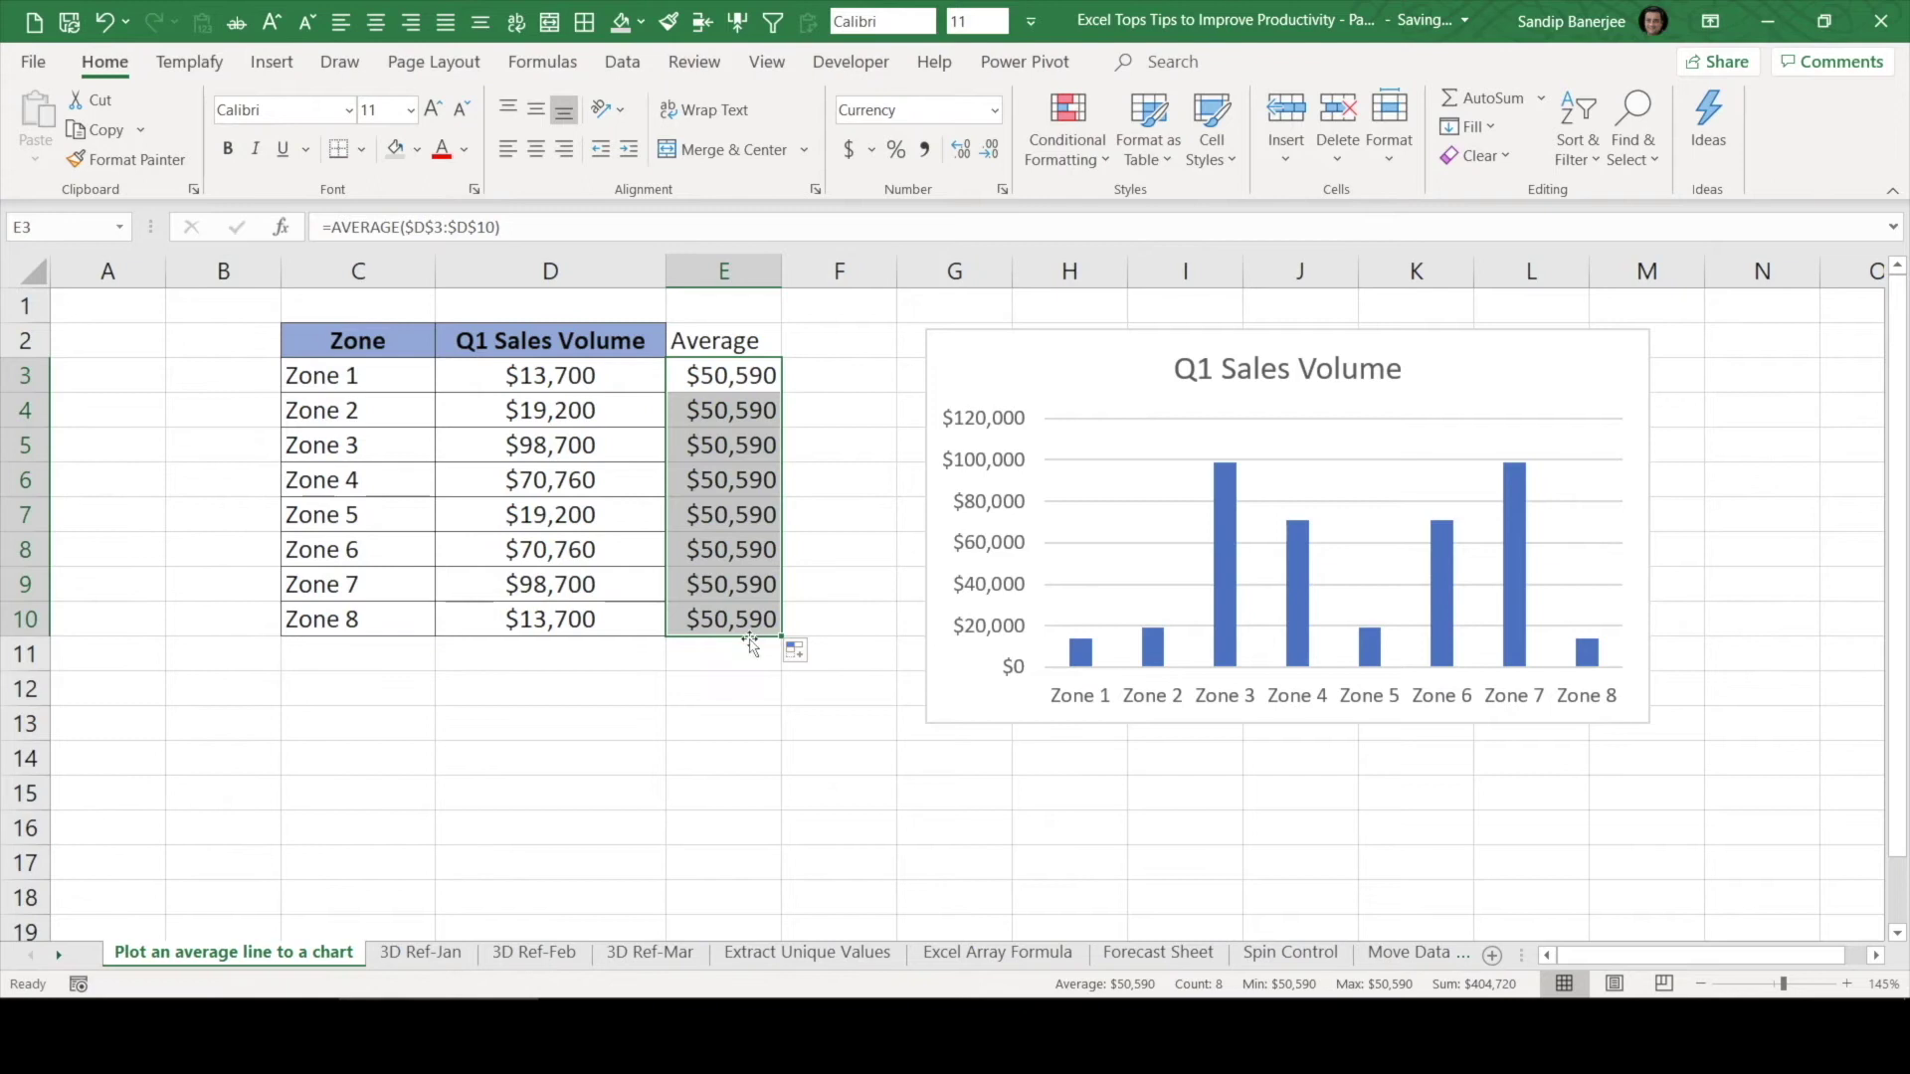
click(828, 423)
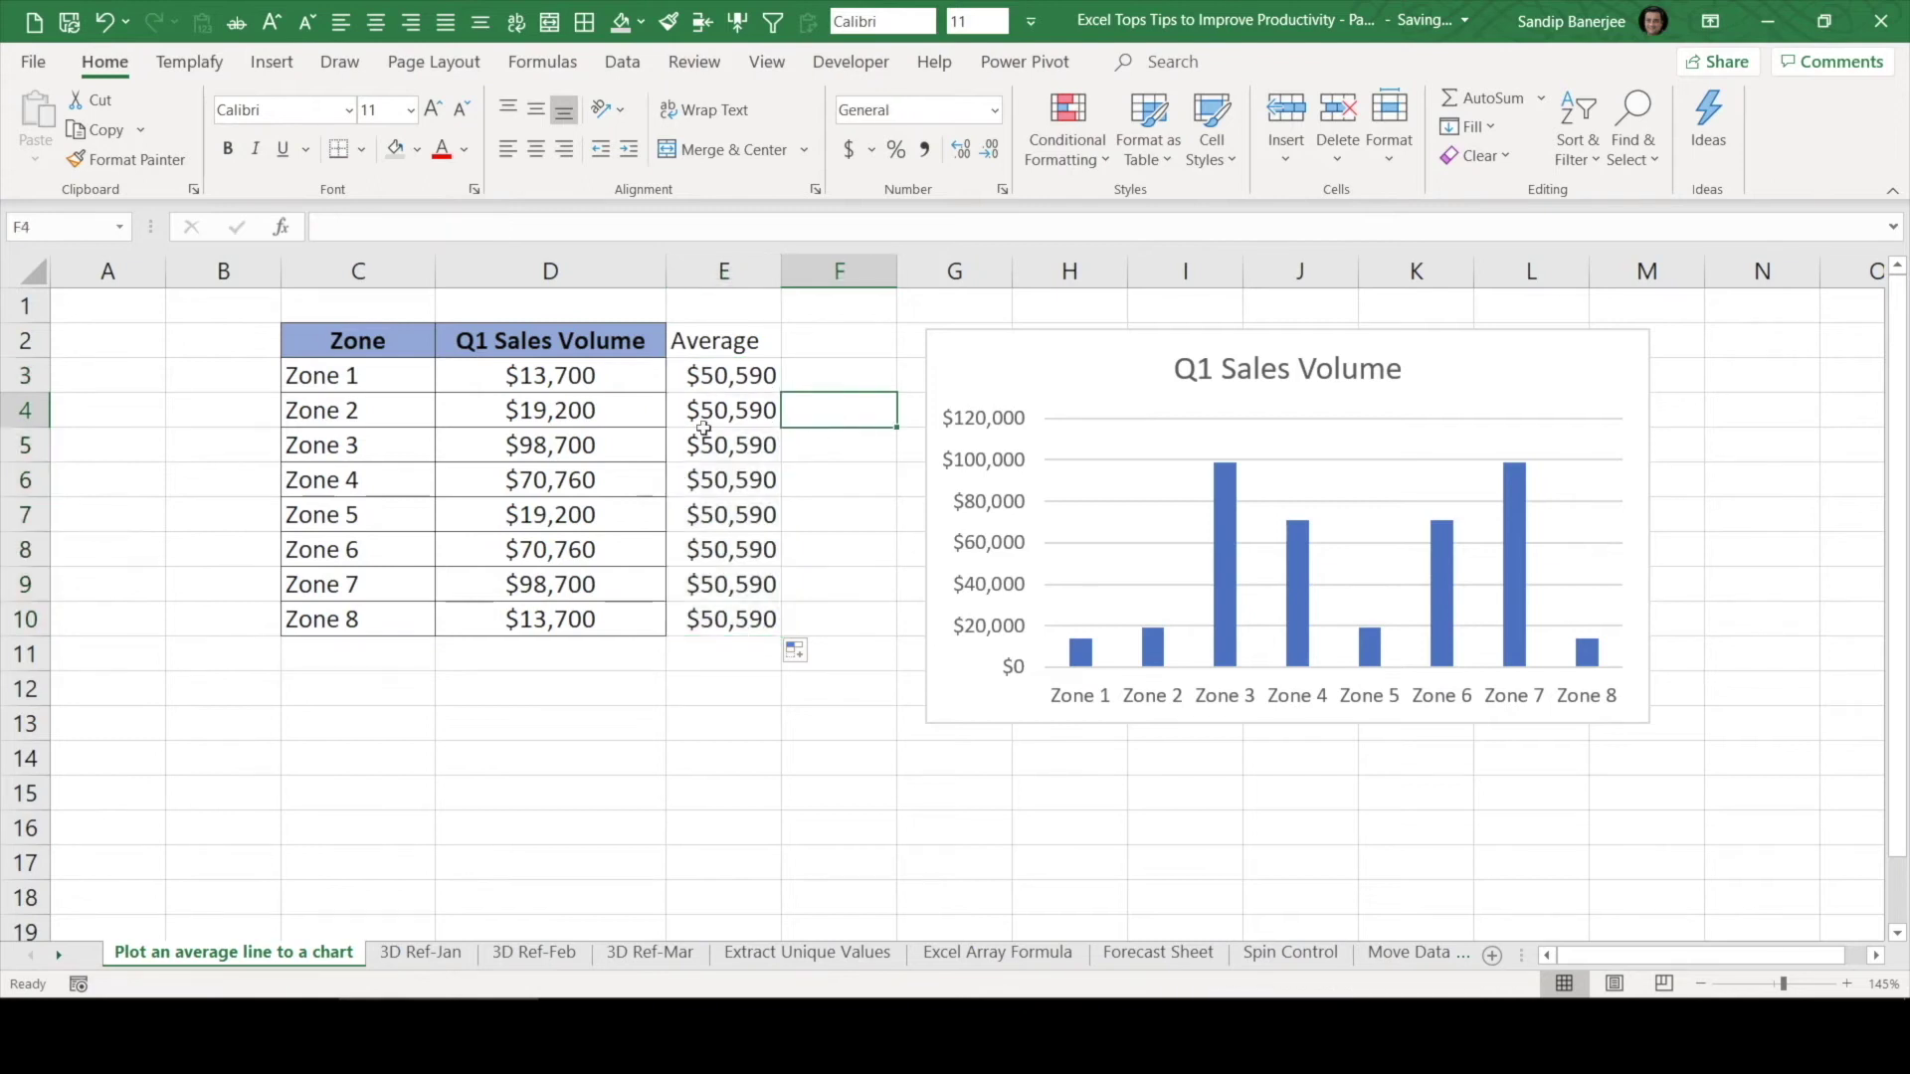
drag(724, 375, 728, 376)
drag(728, 376, 728, 443)
Step: Extend the chart's source data to include the Average column, E2:E10
click(1037, 350)
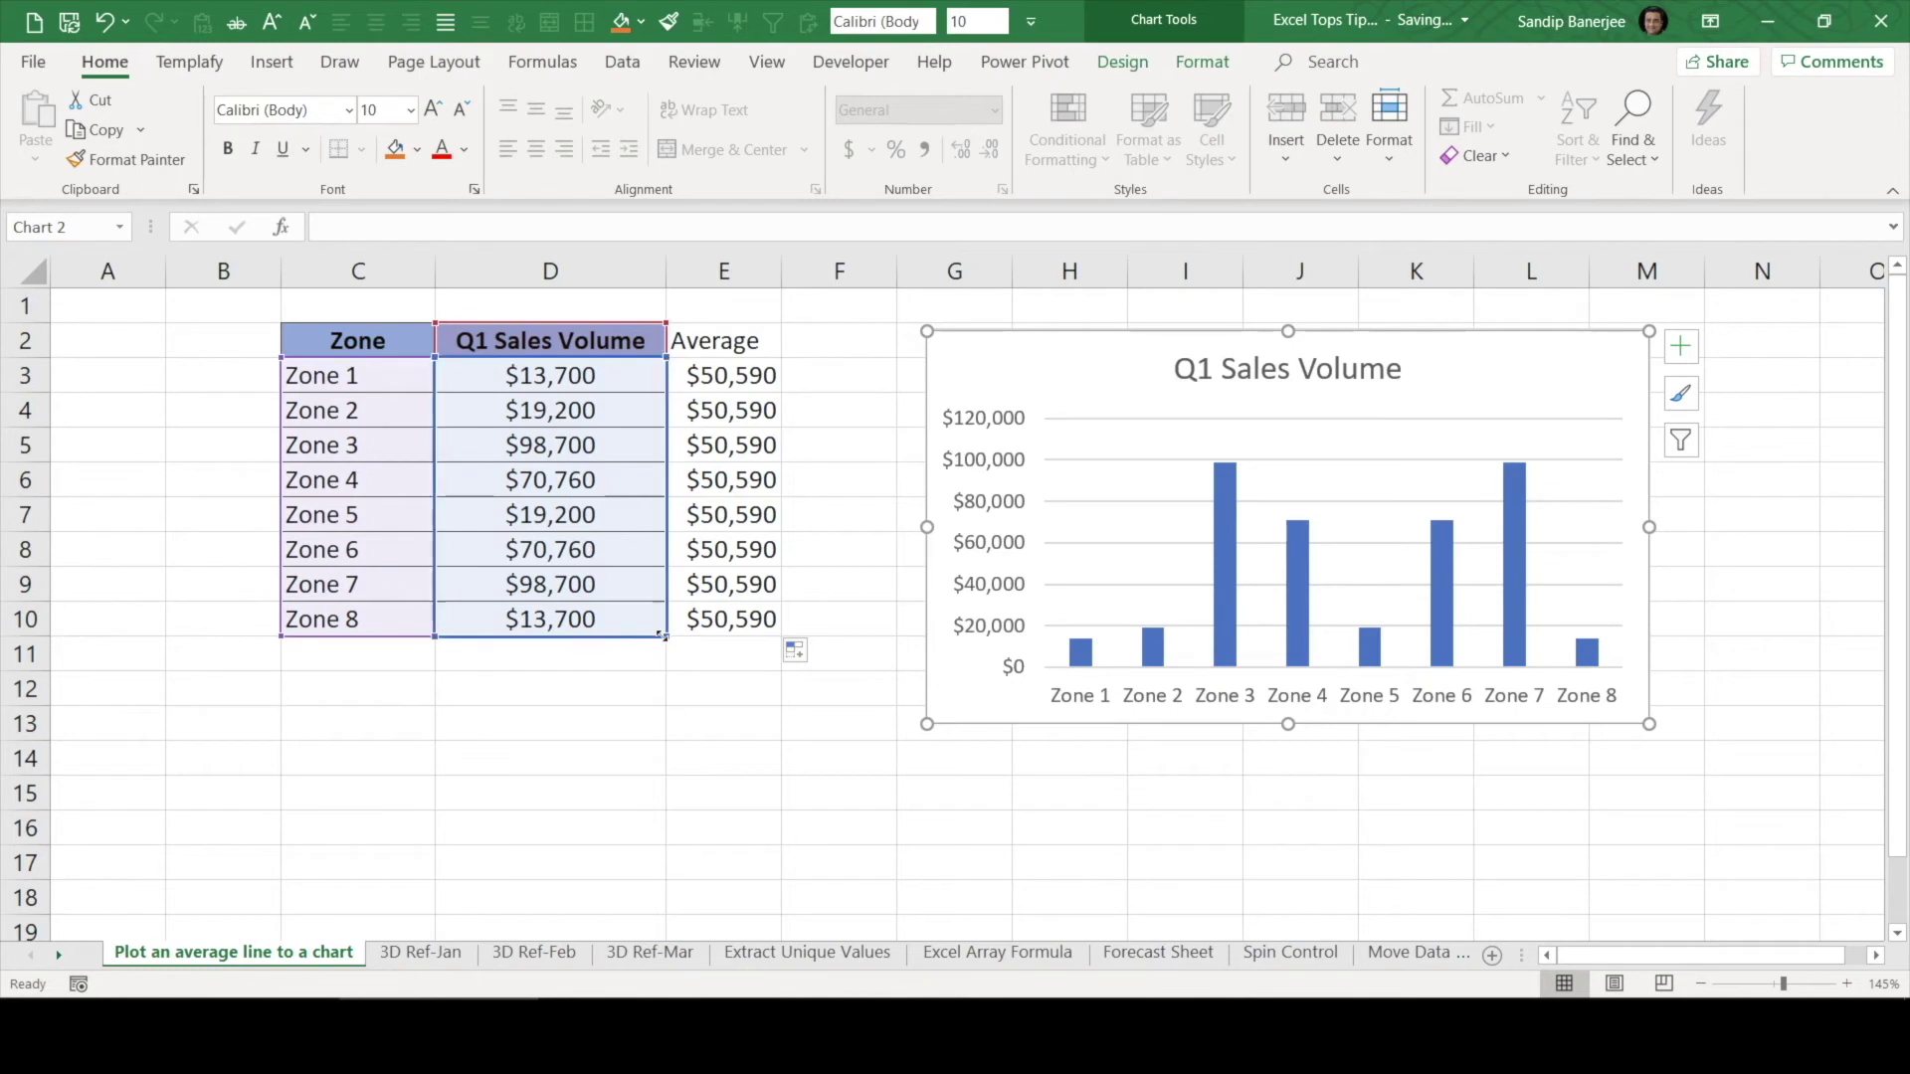
drag(664, 634, 761, 629)
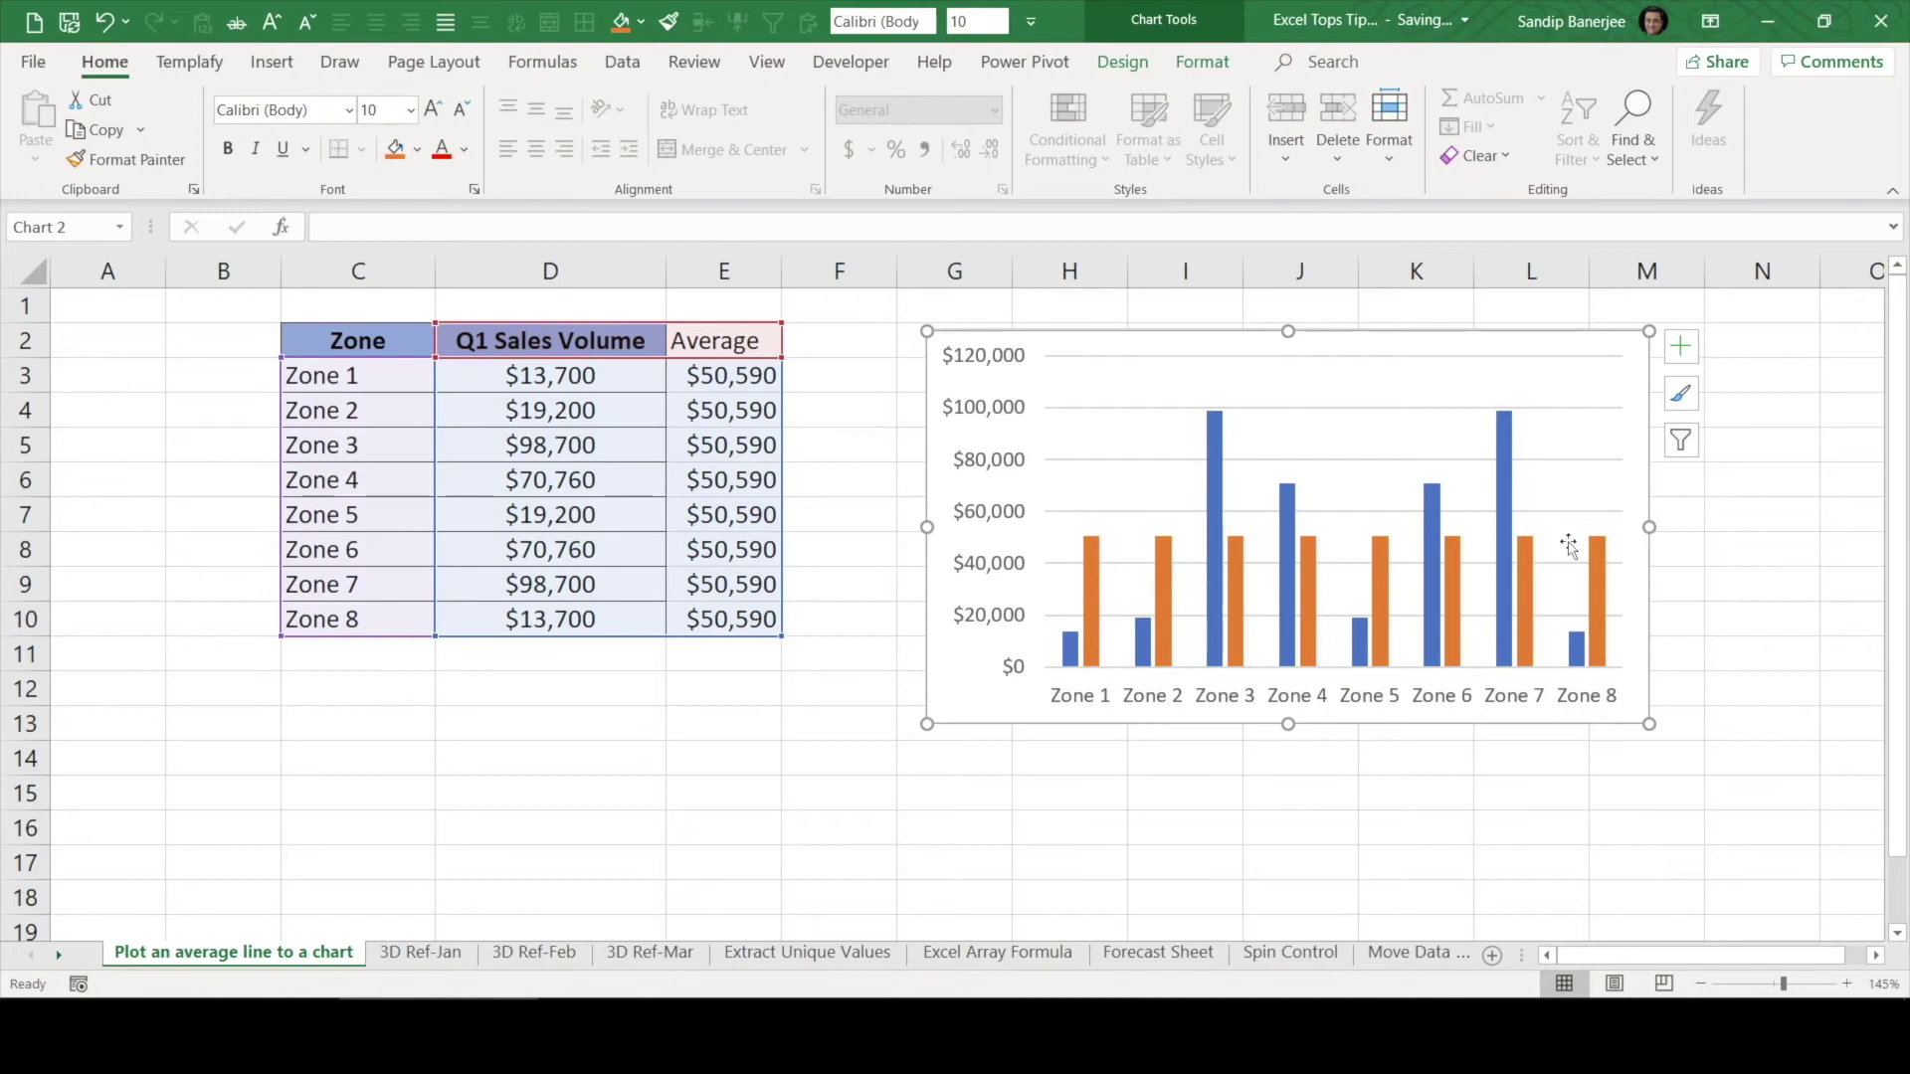
click(1070, 827)
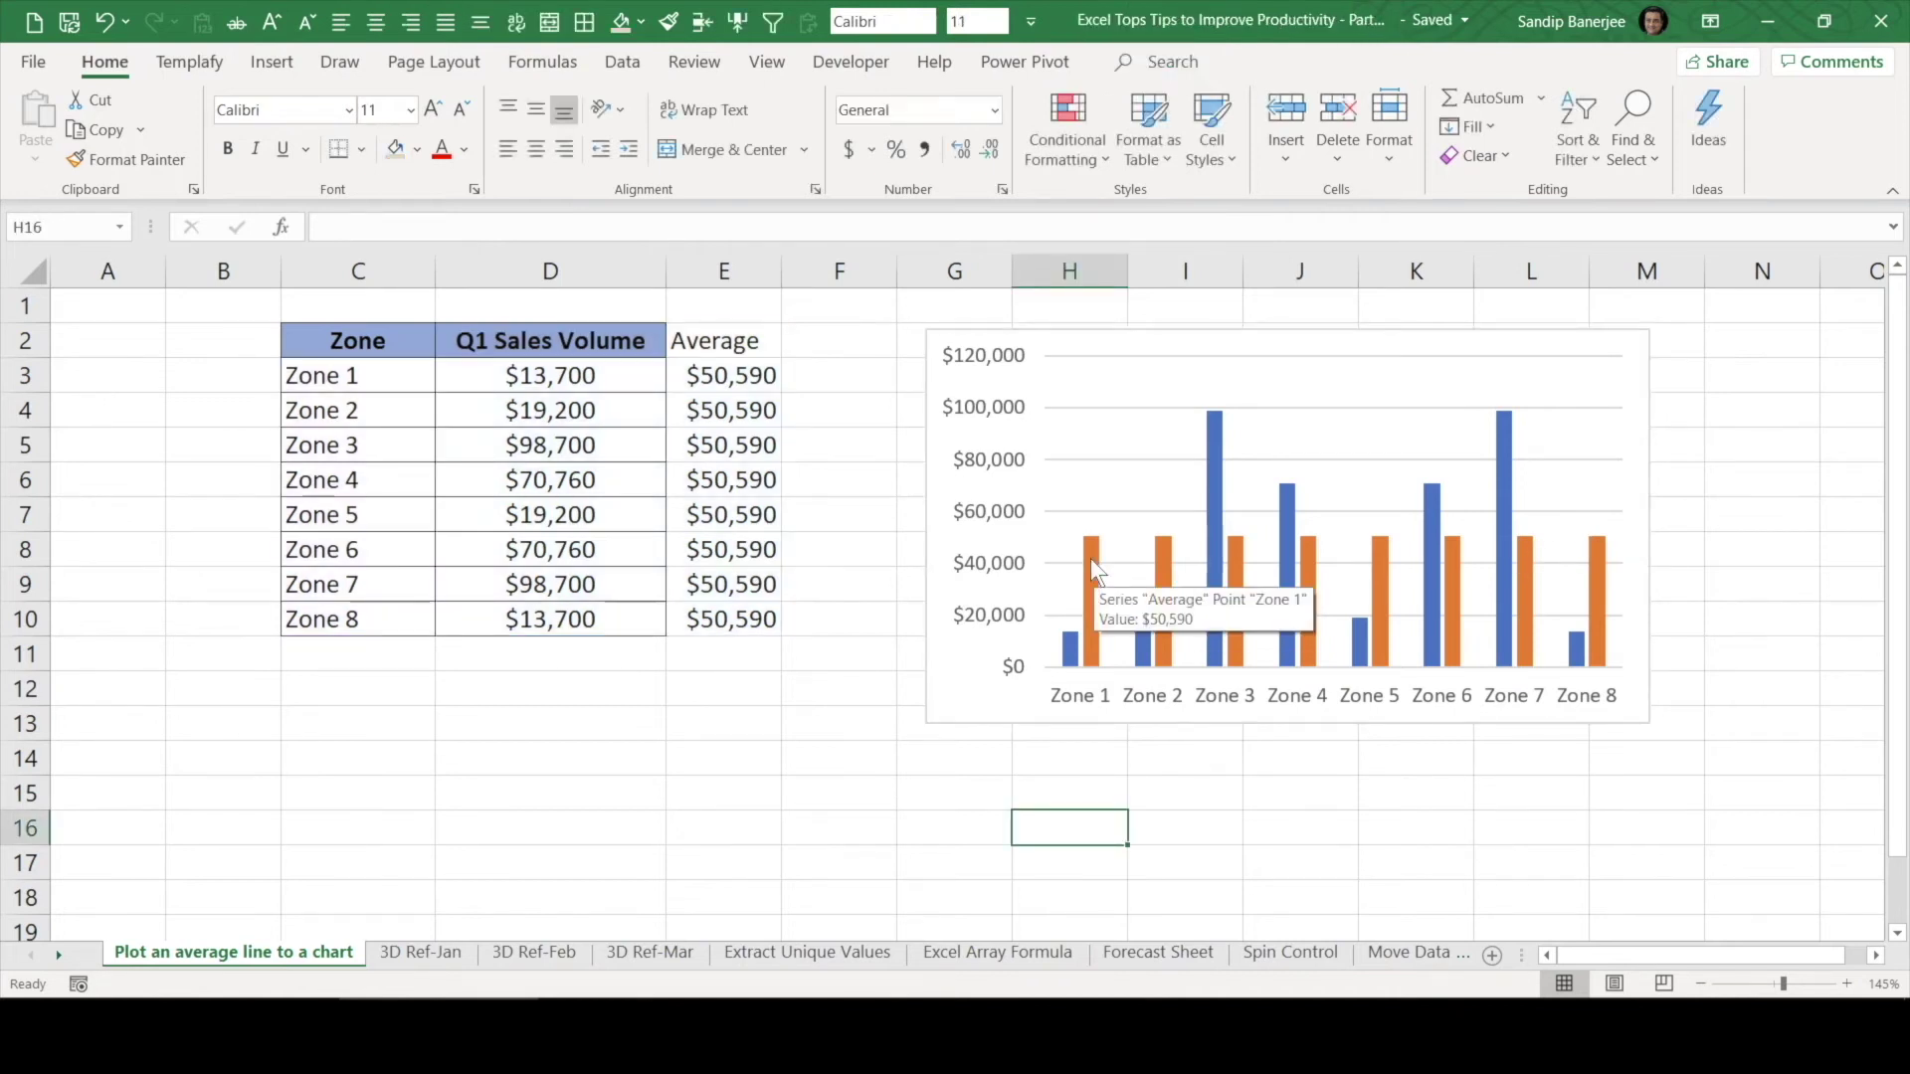
Step: Change the chart to a custom combination, showing the Average series as a line and keeping Q1 Sales Volume as clustered columns
click(1091, 558)
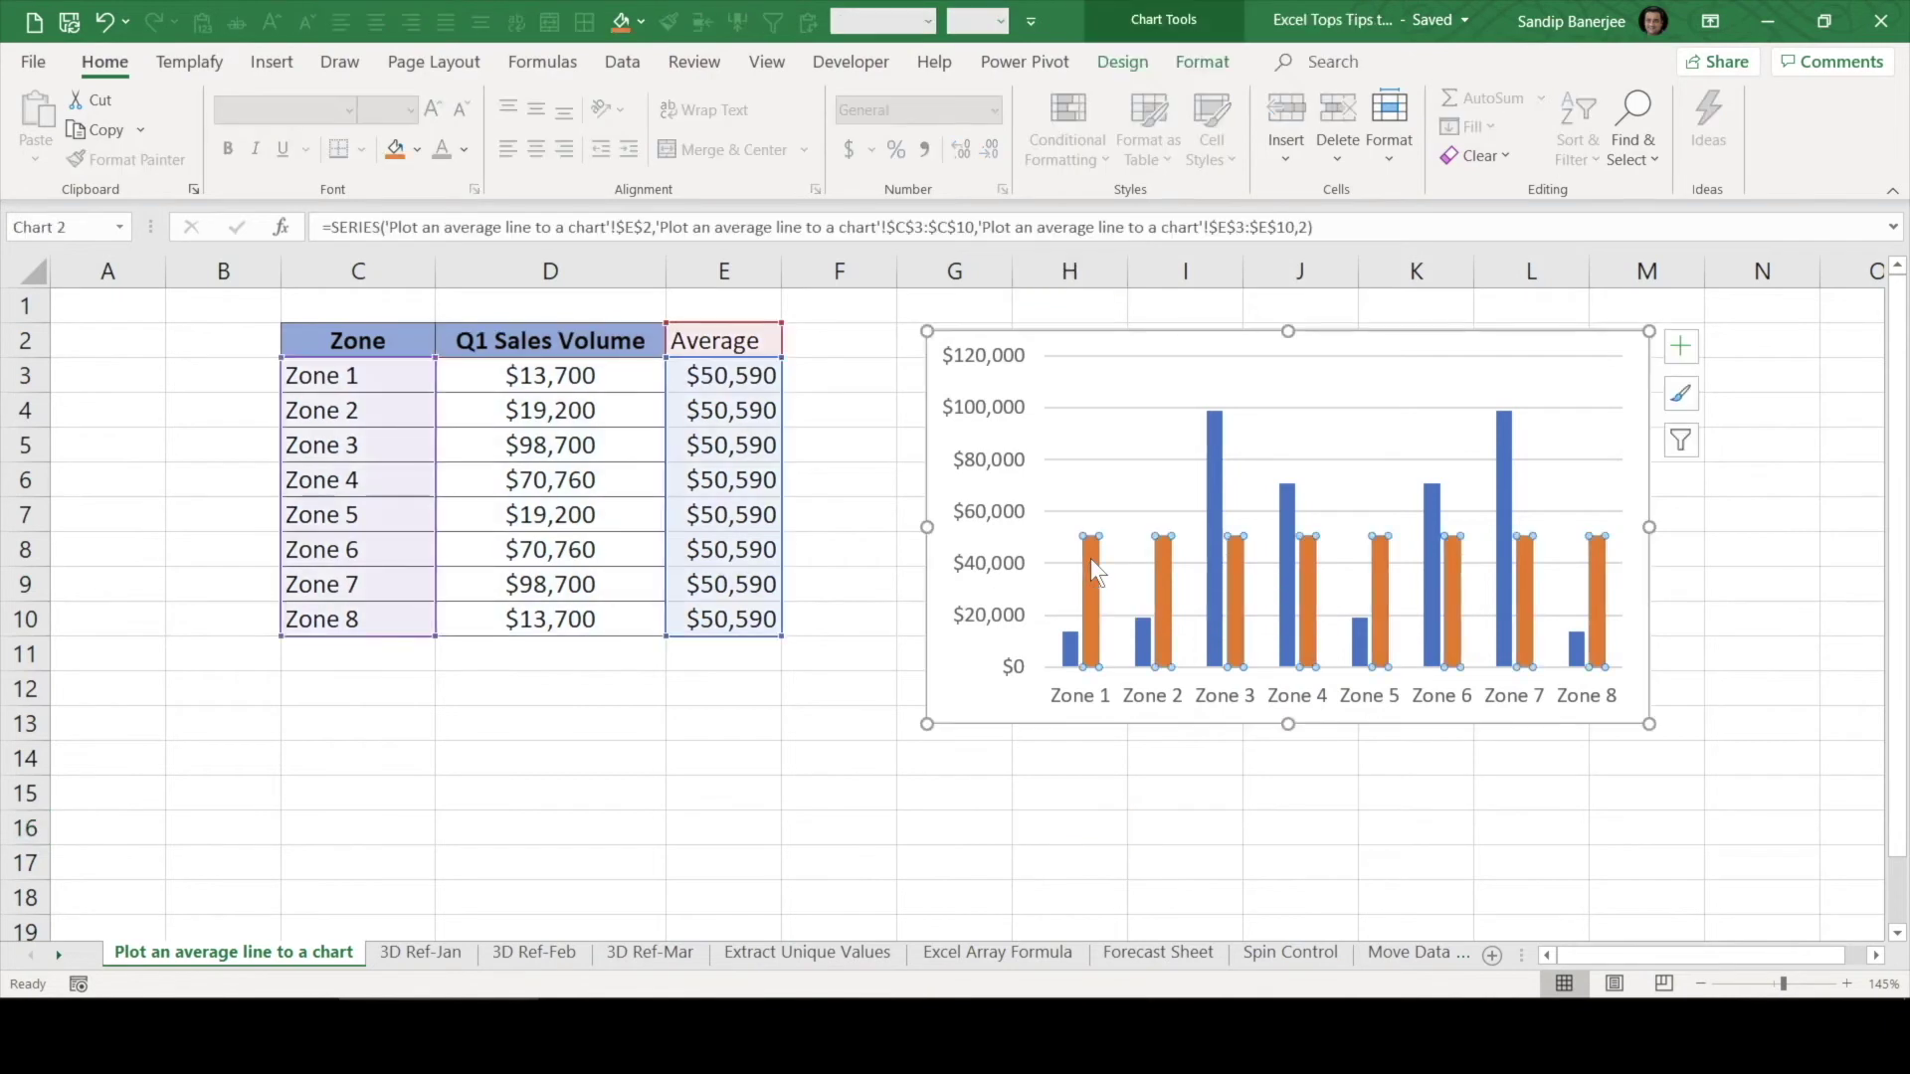
click(1121, 61)
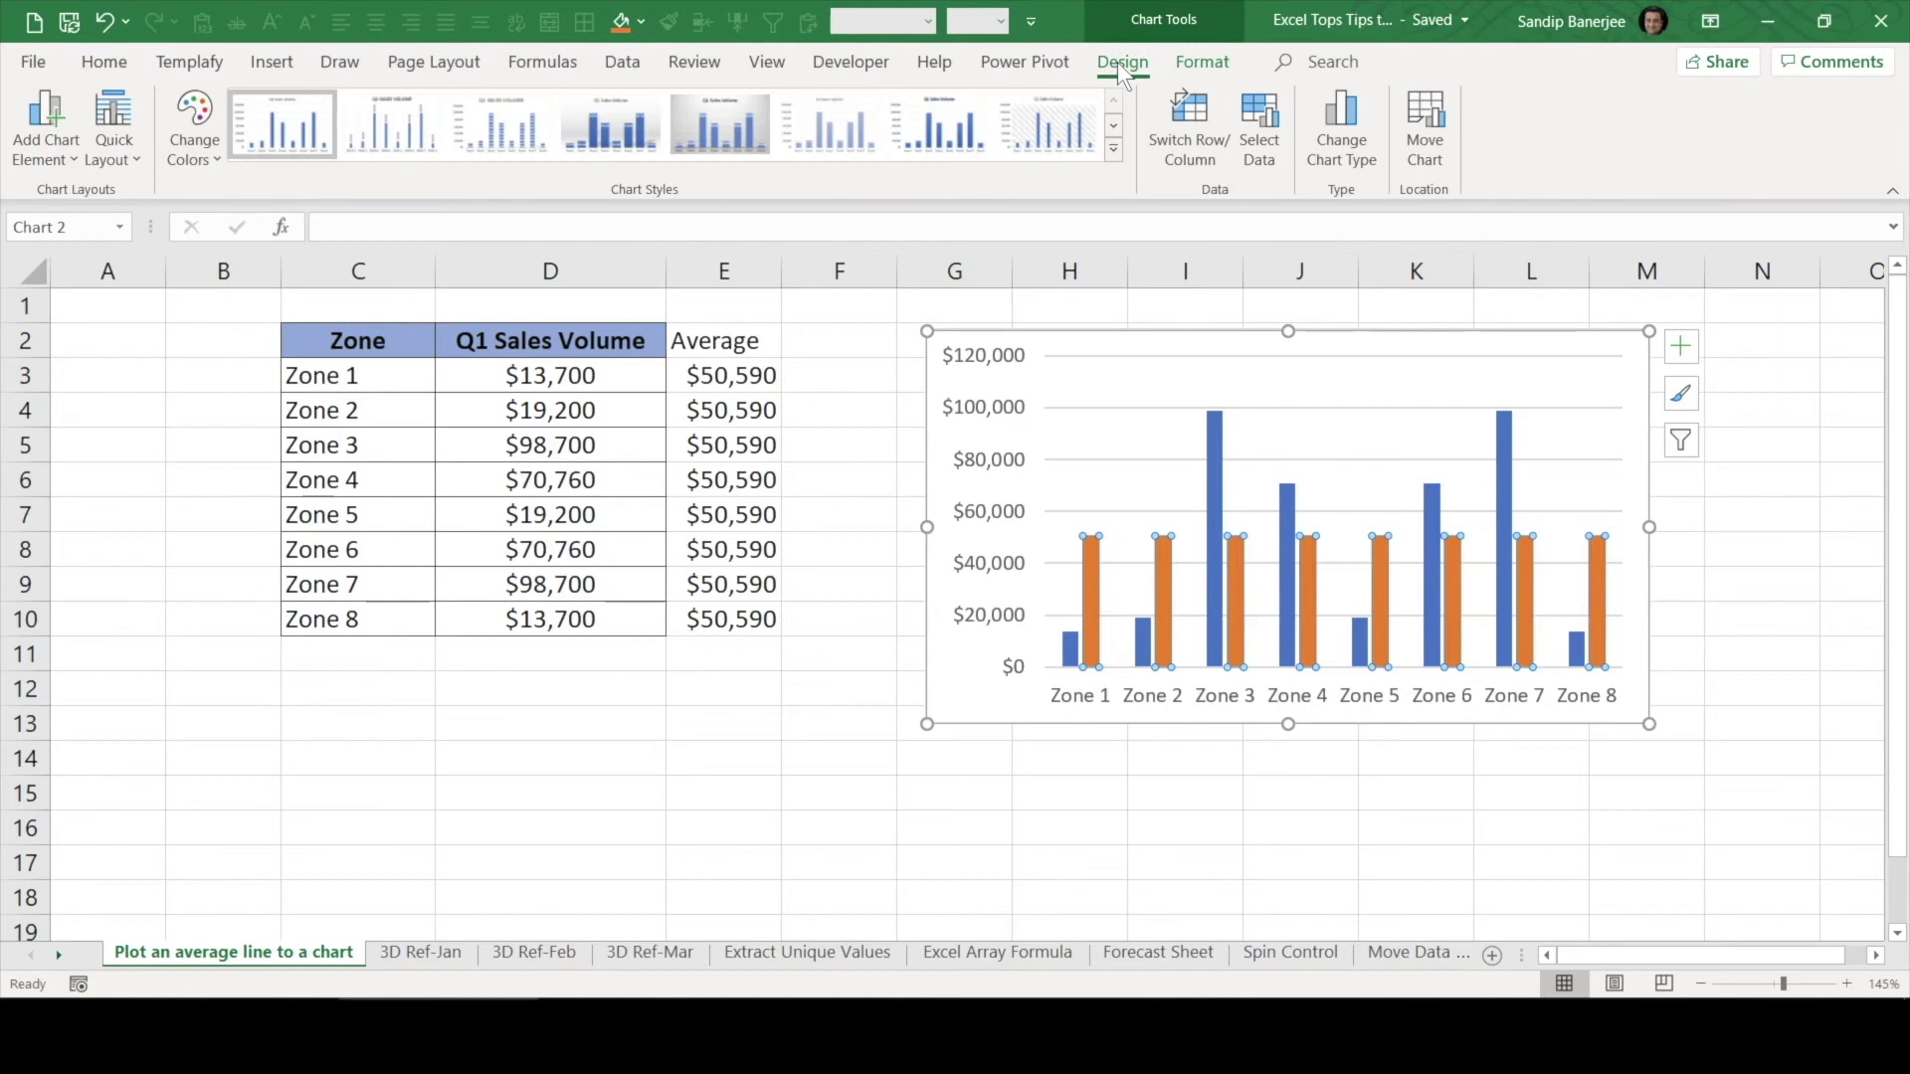
click(1334, 119)
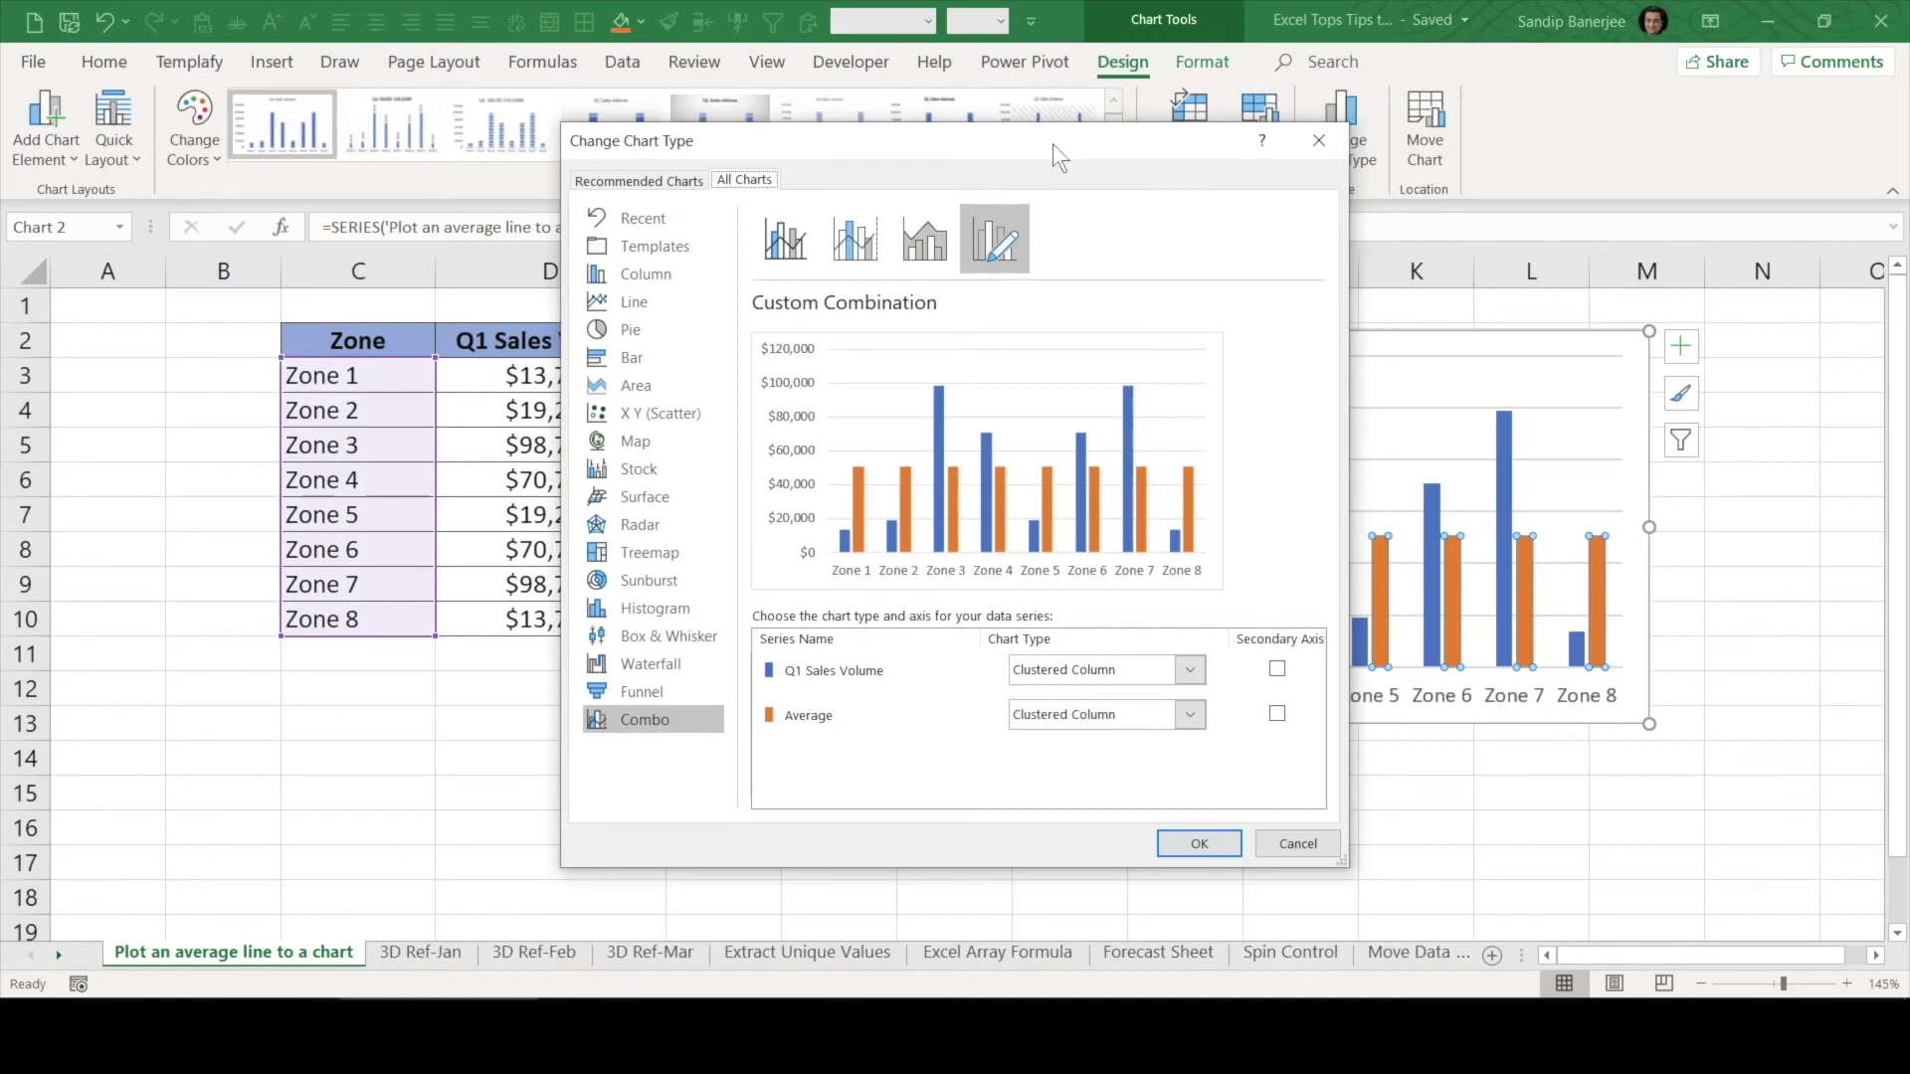
click(641, 719)
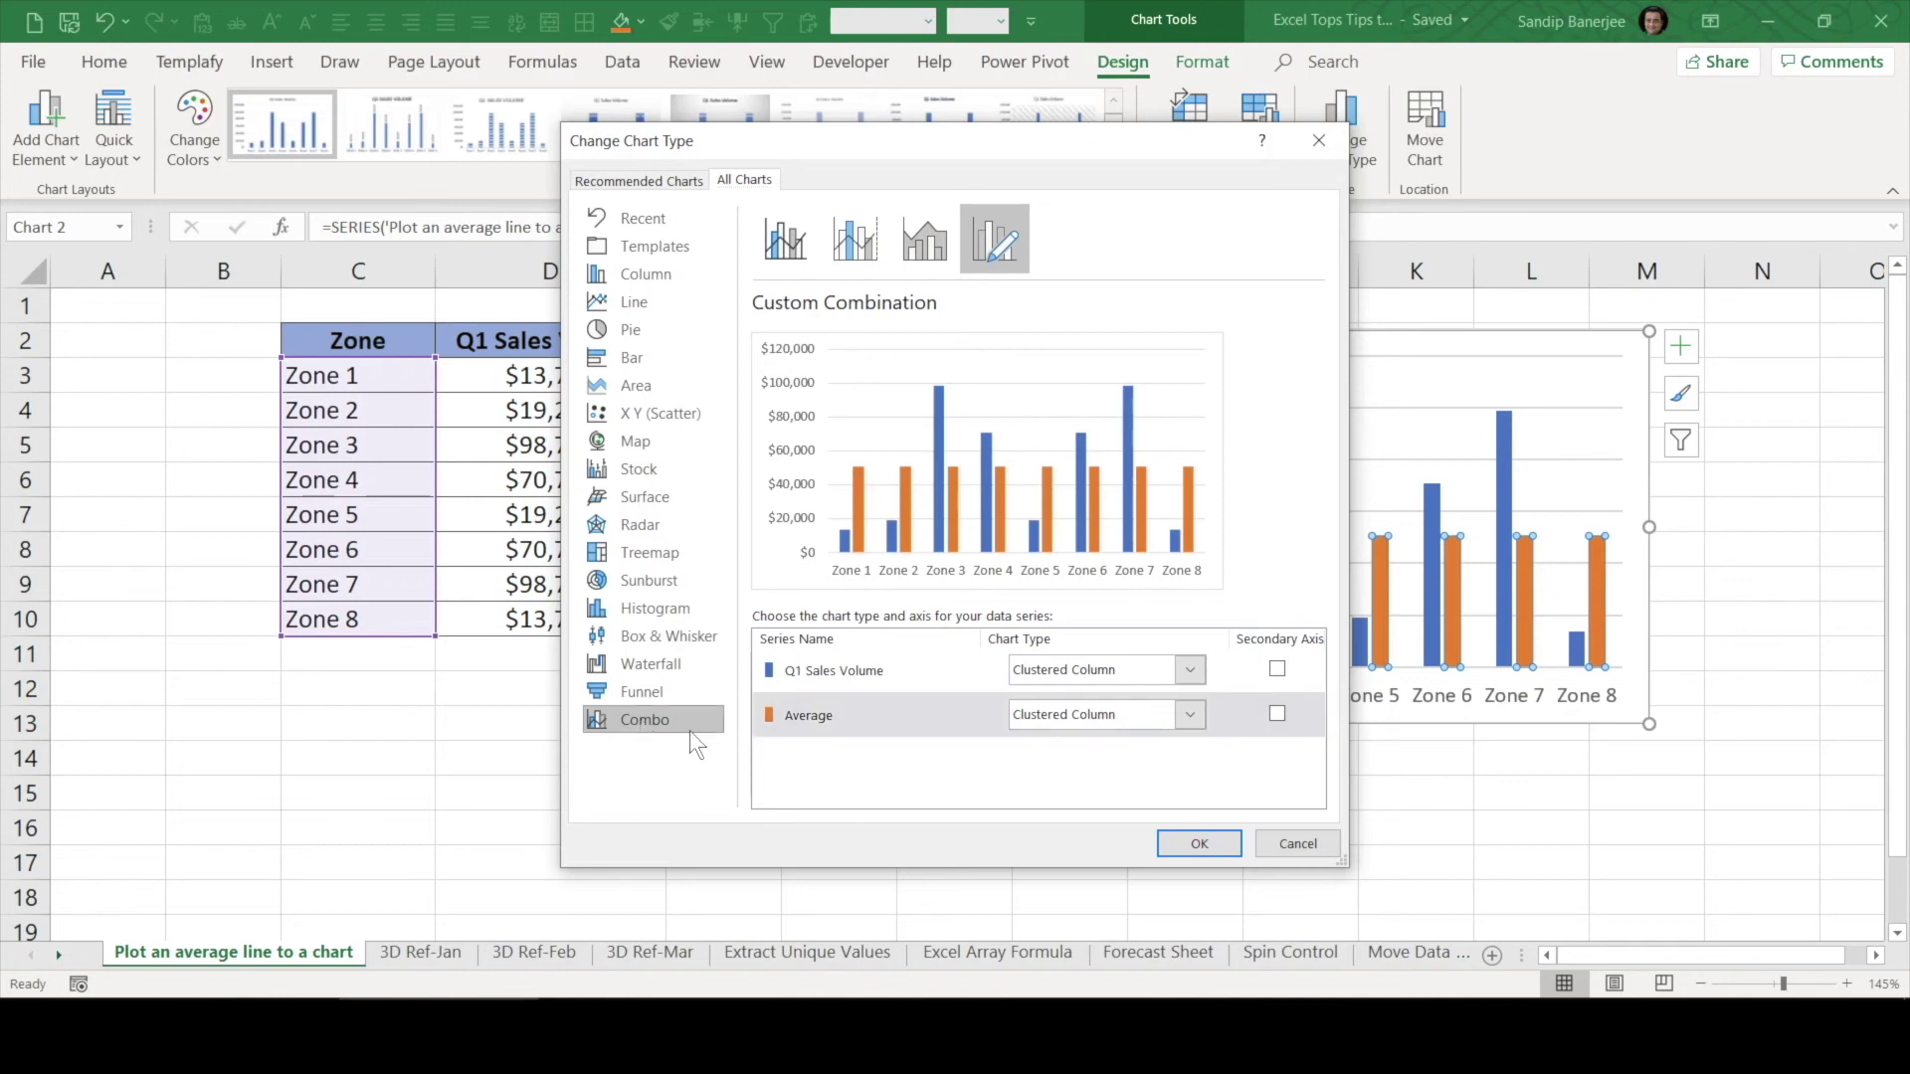
click(1190, 715)
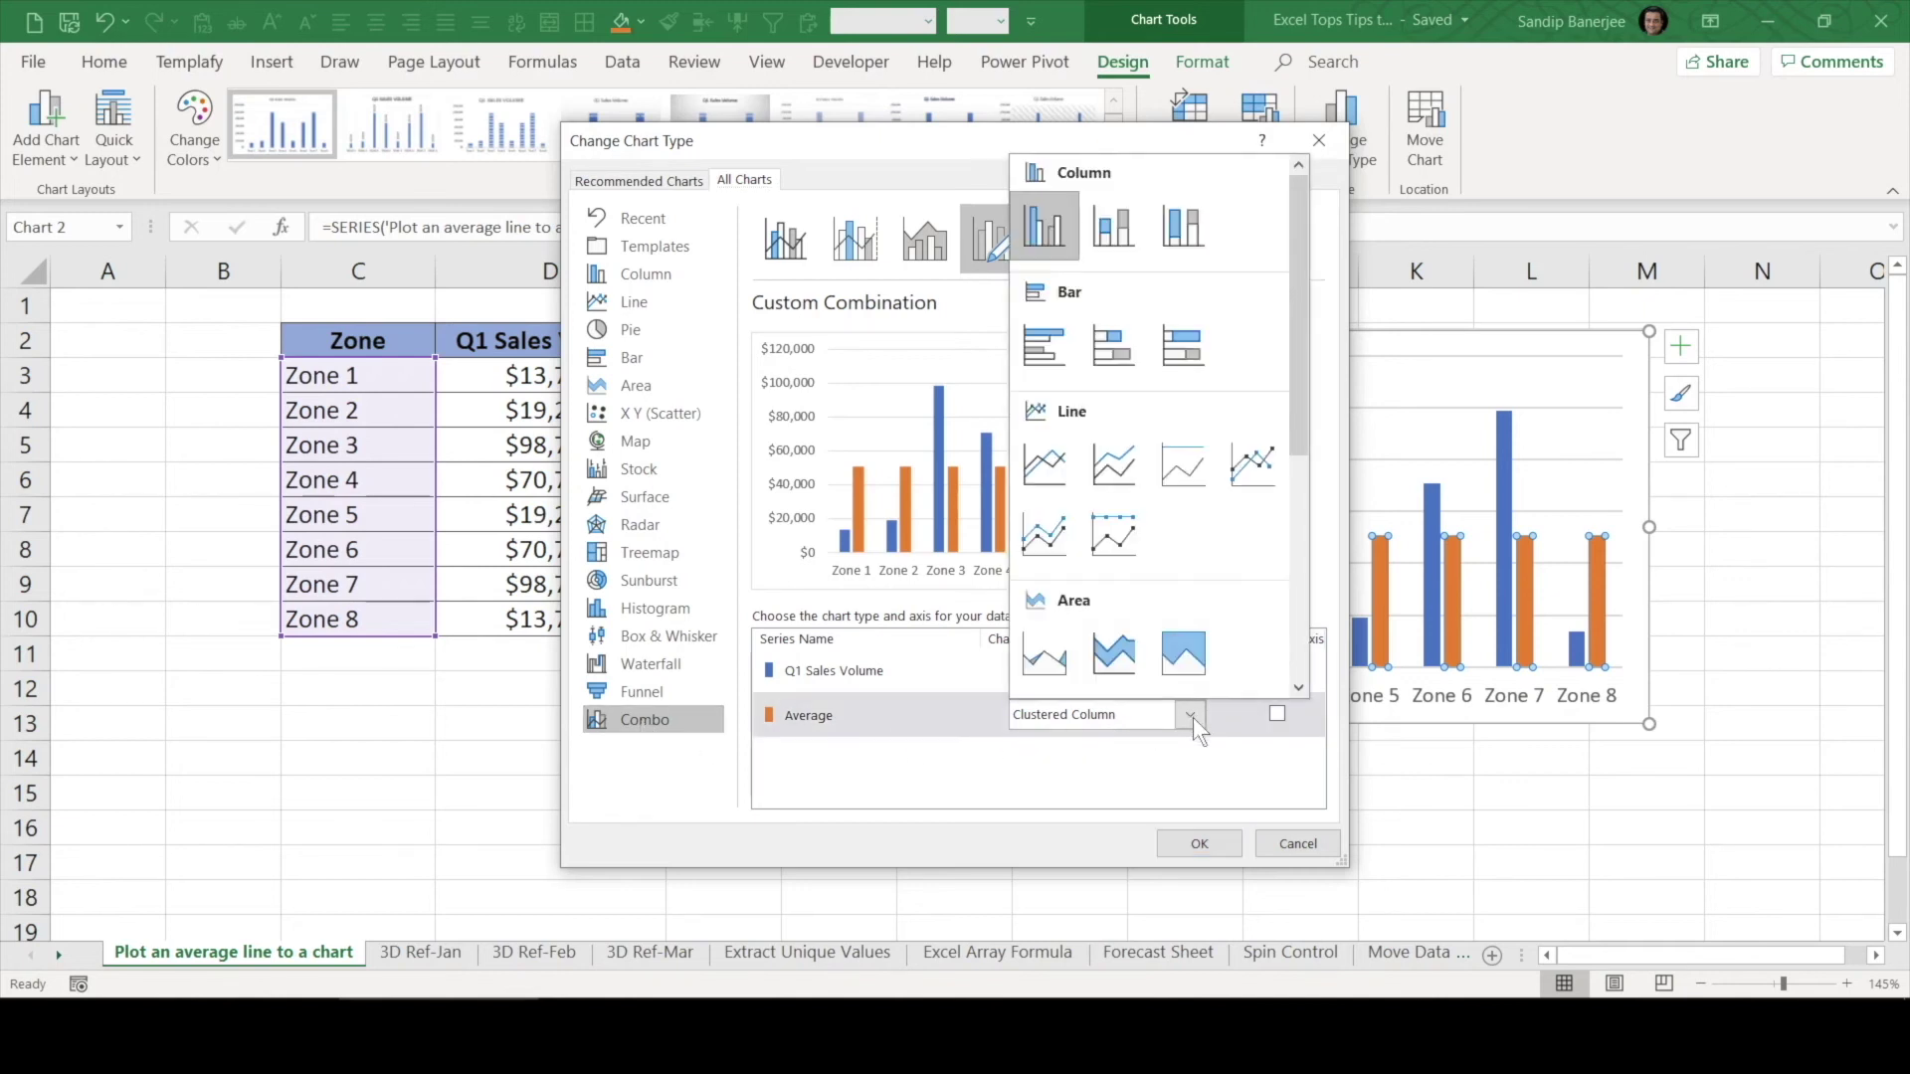
click(1045, 472)
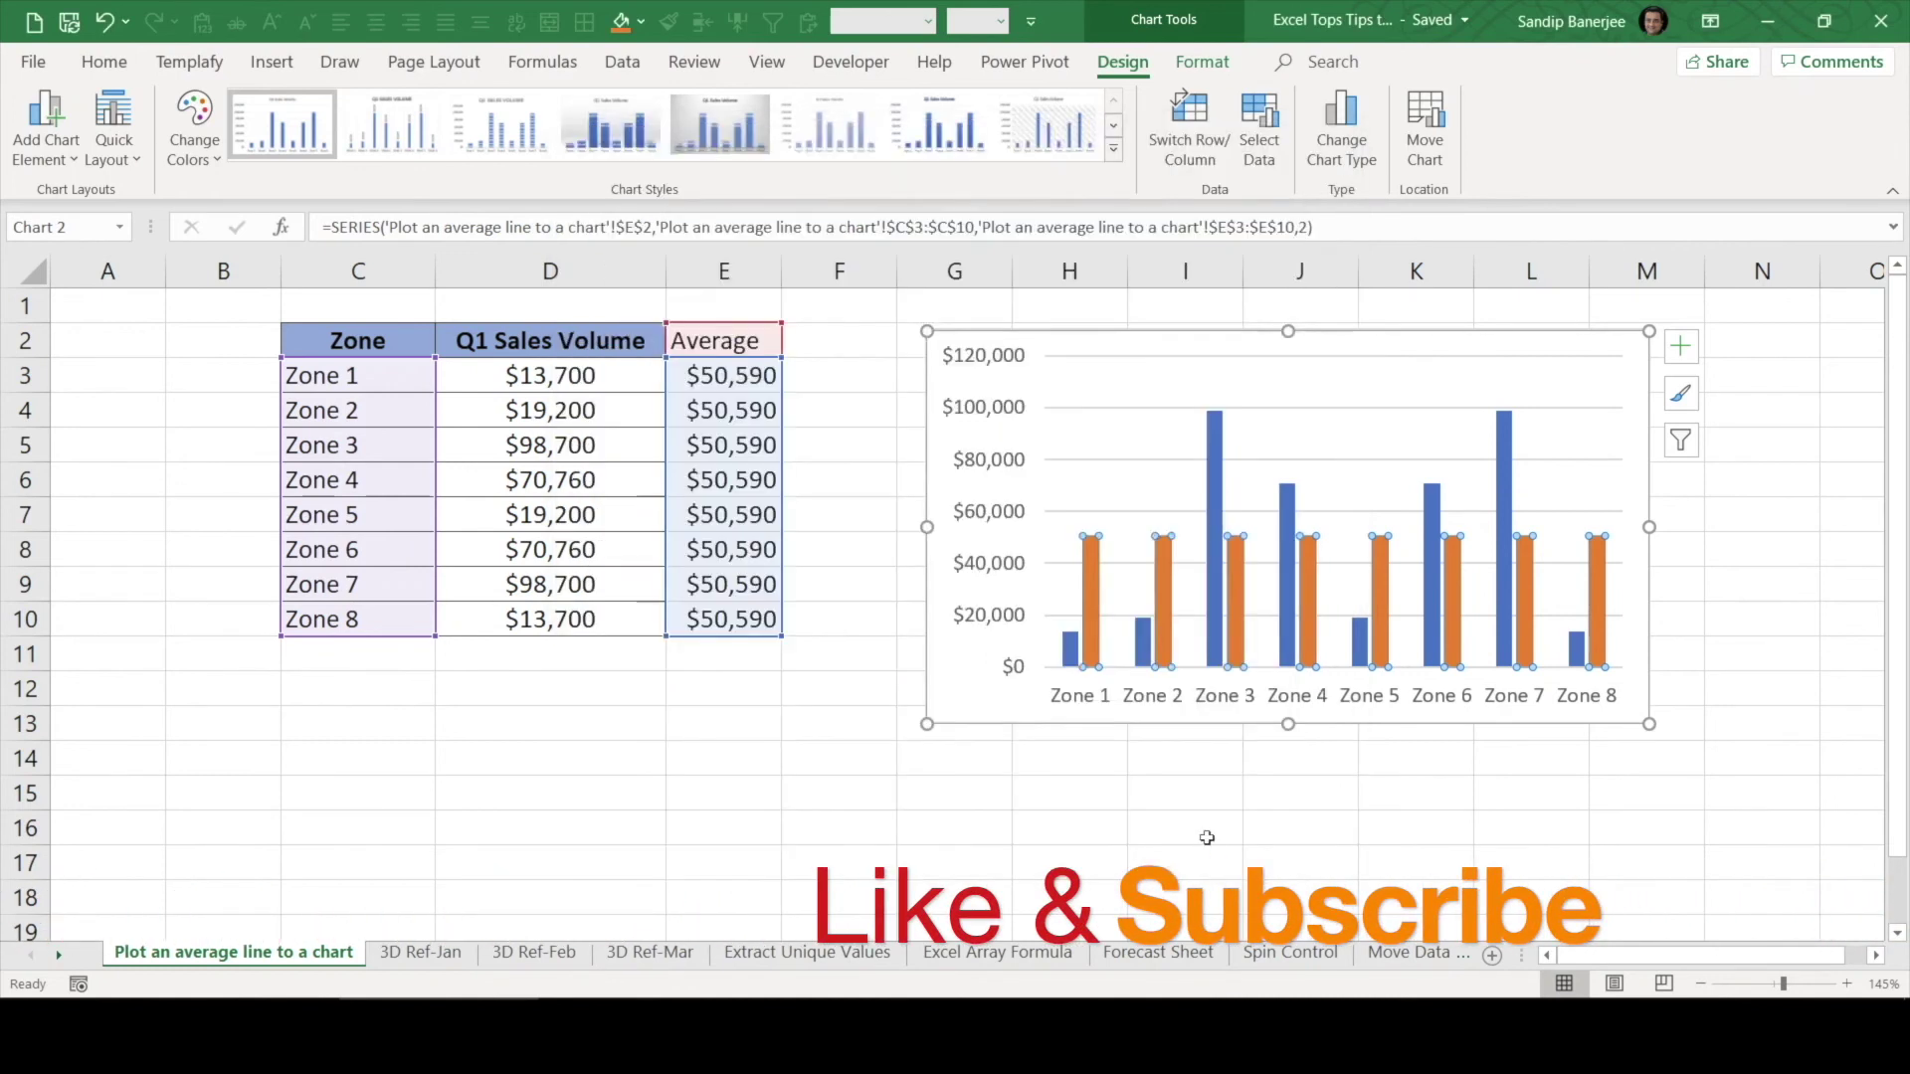
click(1216, 845)
click(1125, 834)
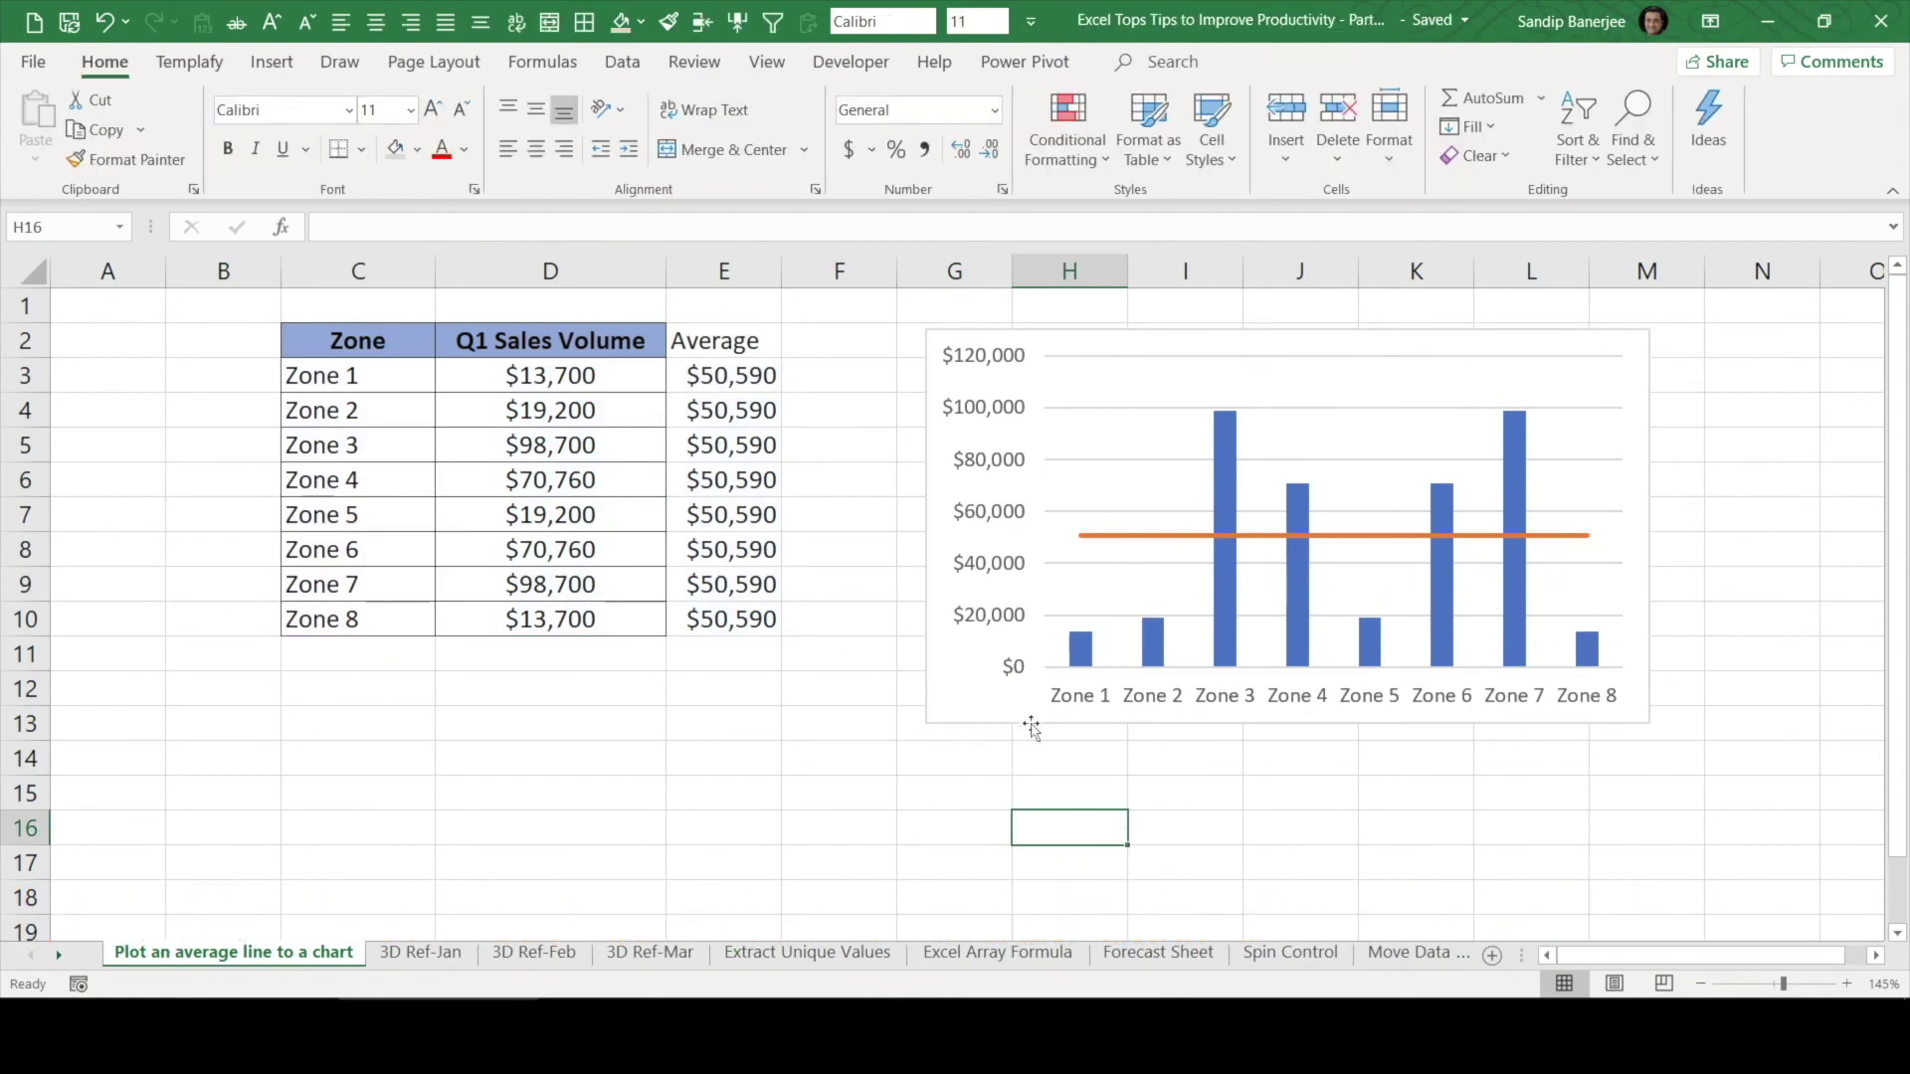
Step: Set Zone 8's Q1 sales volume in D10 to 99999 to test the chart's average line
mouse_move(1378, 545)
click(577, 620)
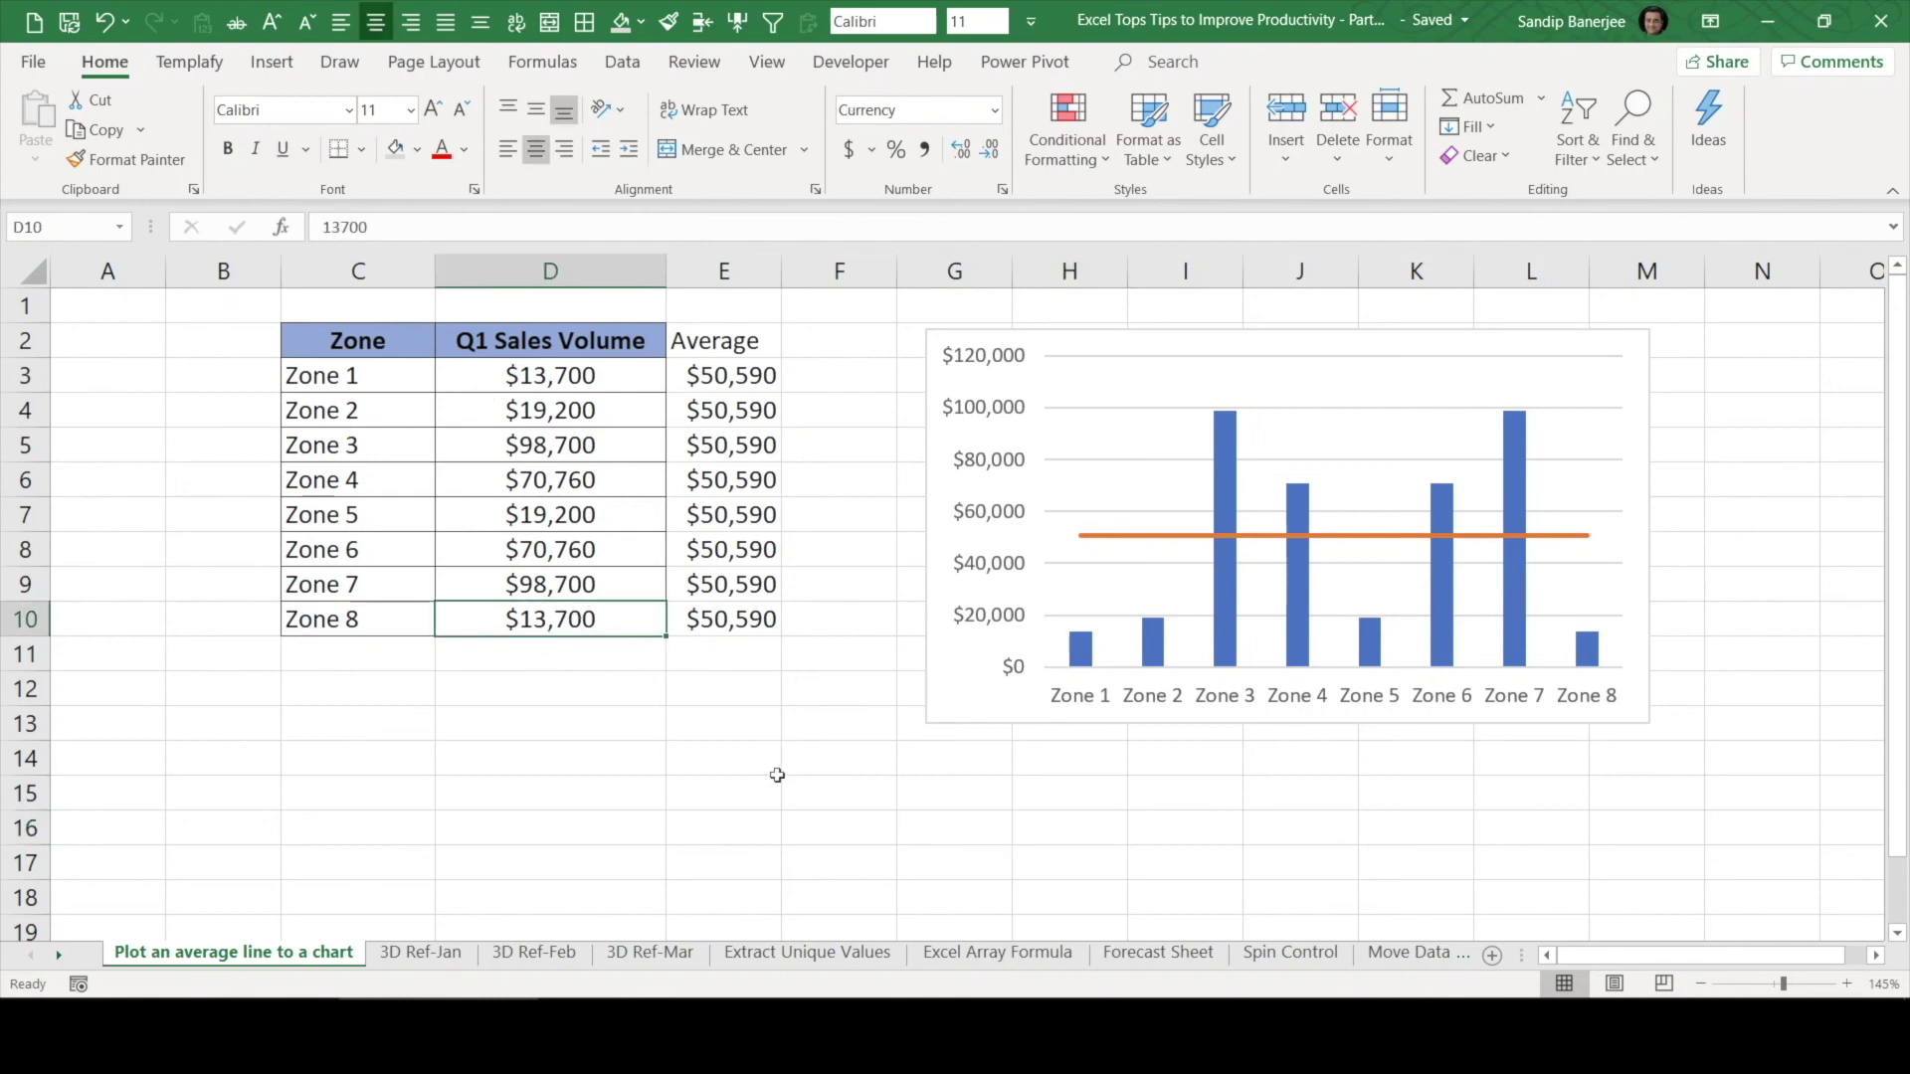
text(99)
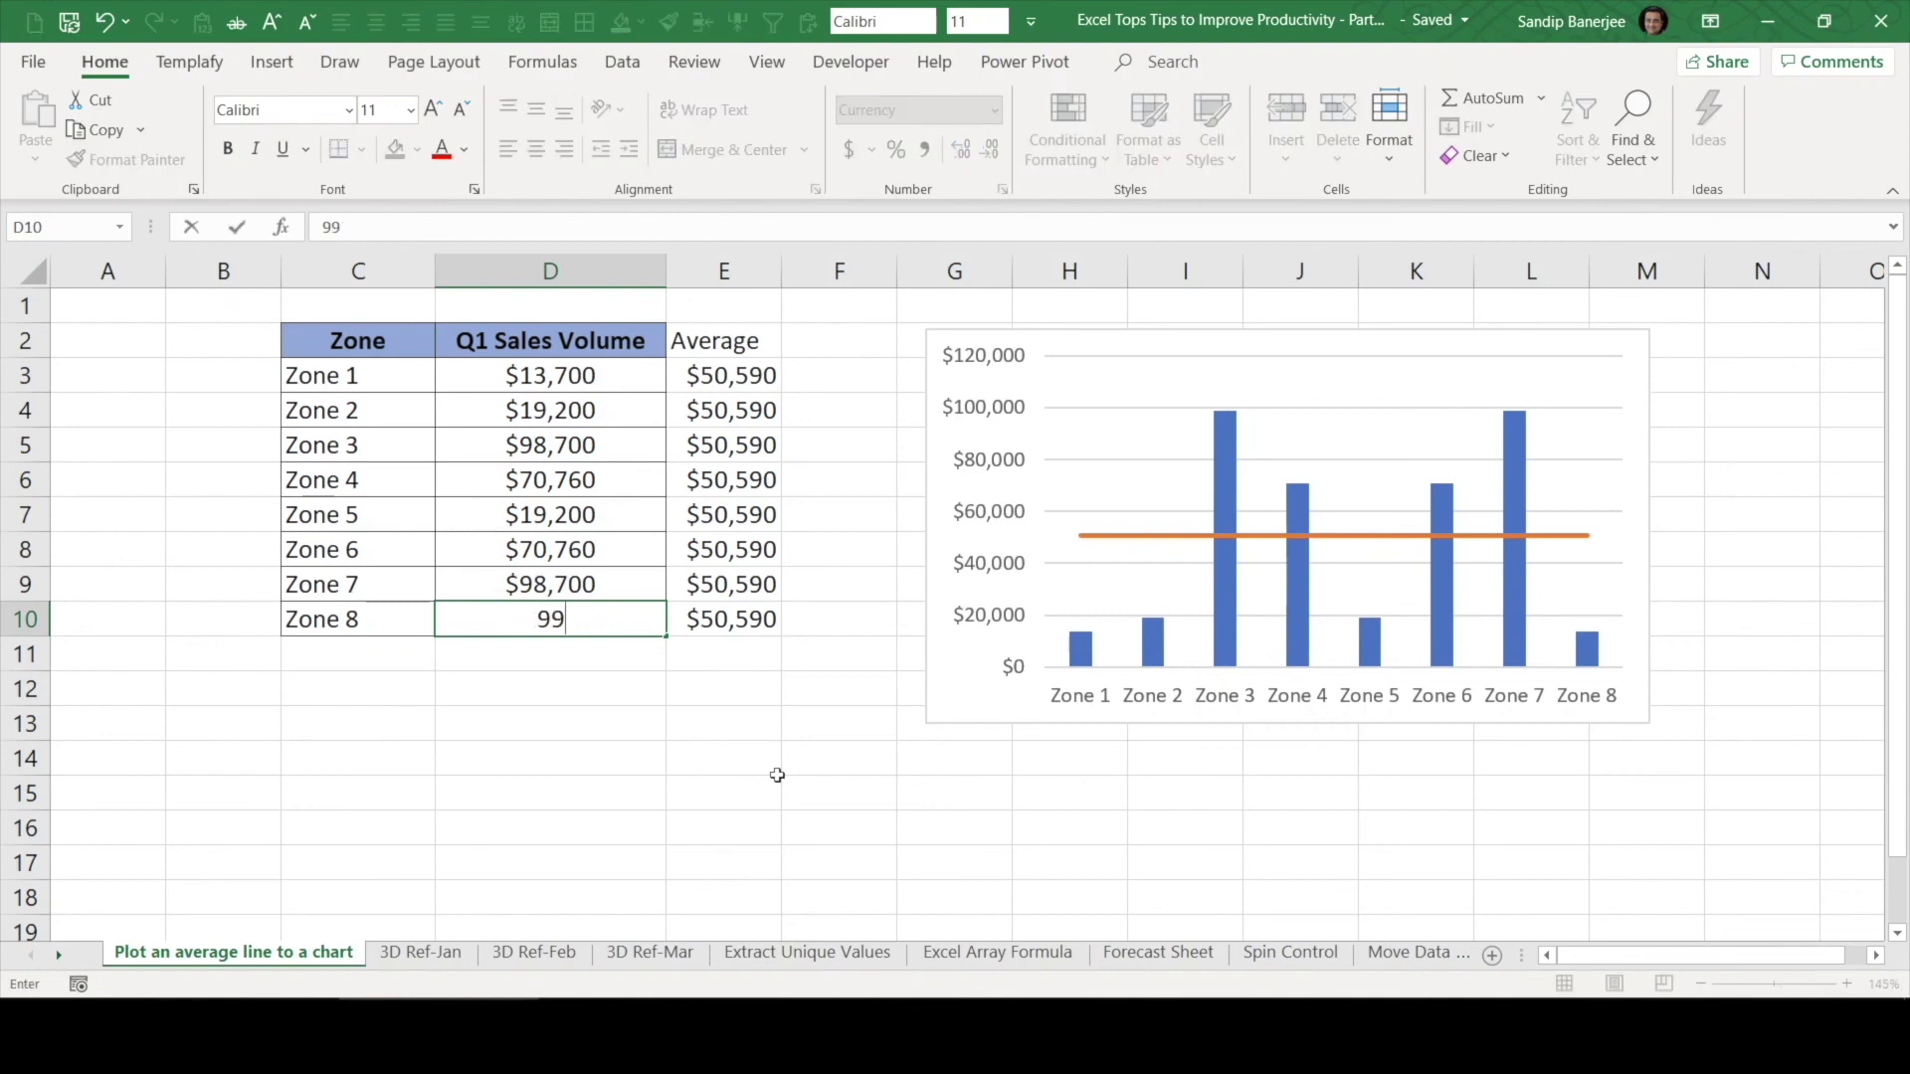
text(999)
key(Return)
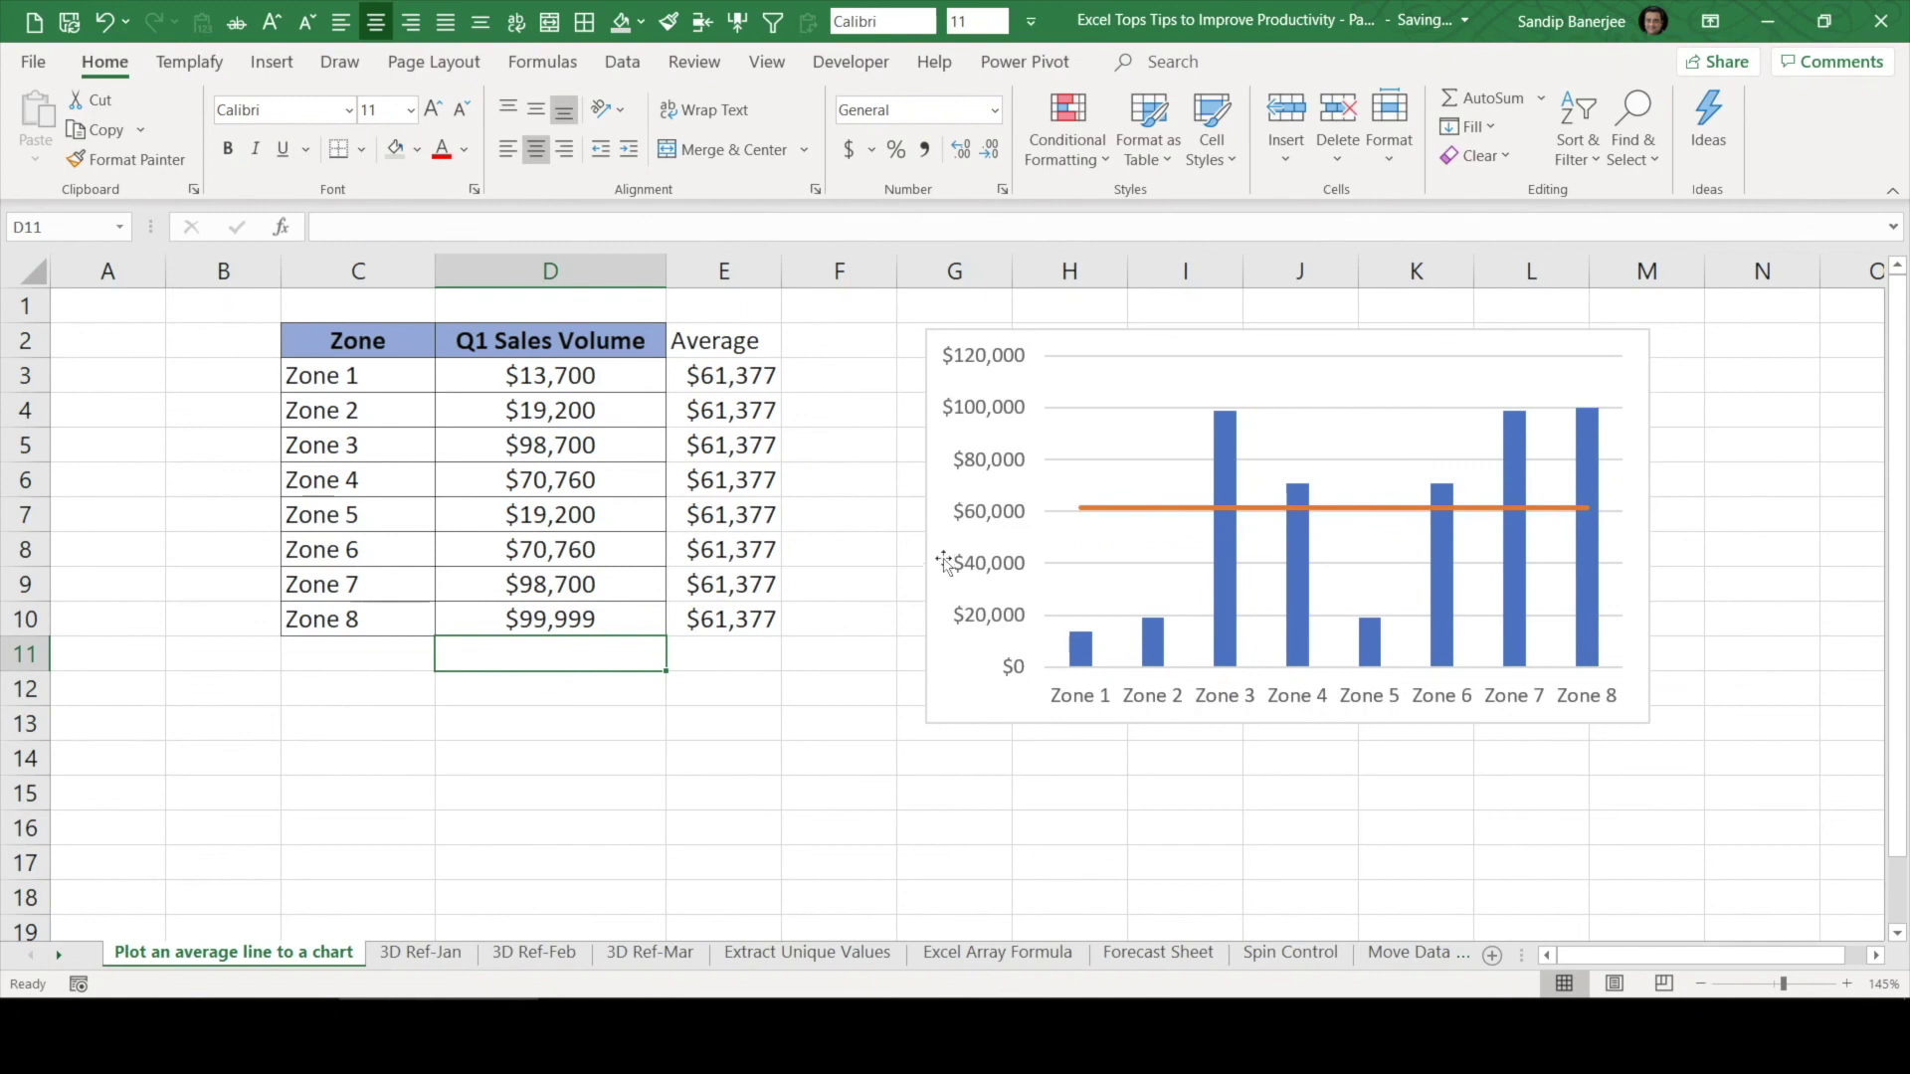